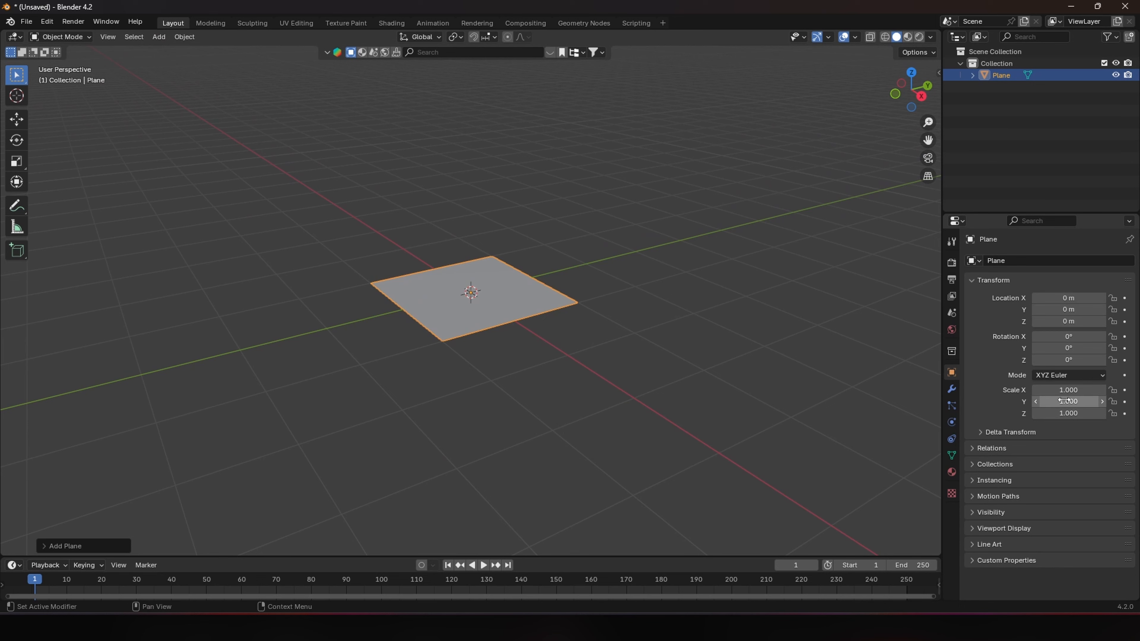
Step: Rotate the plane to 90° around the Y axis so it stands upright
{"action": "left_click", "coordinate": [1064, 348]}
{"action": "type", "text": "9"}
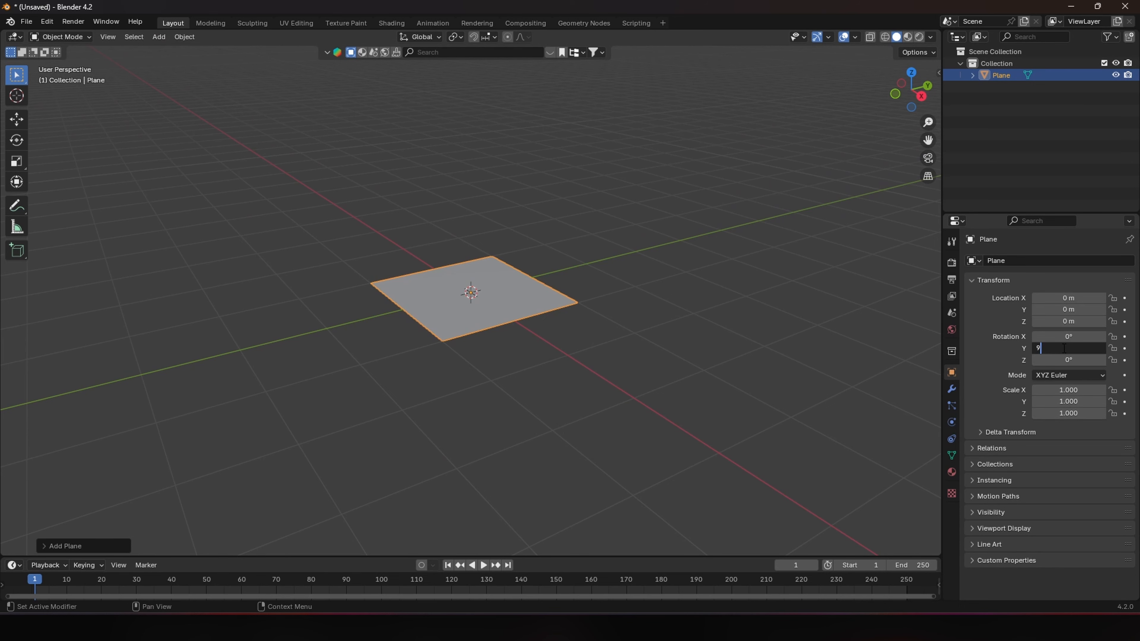
{"action": "key", "text": "Return"}
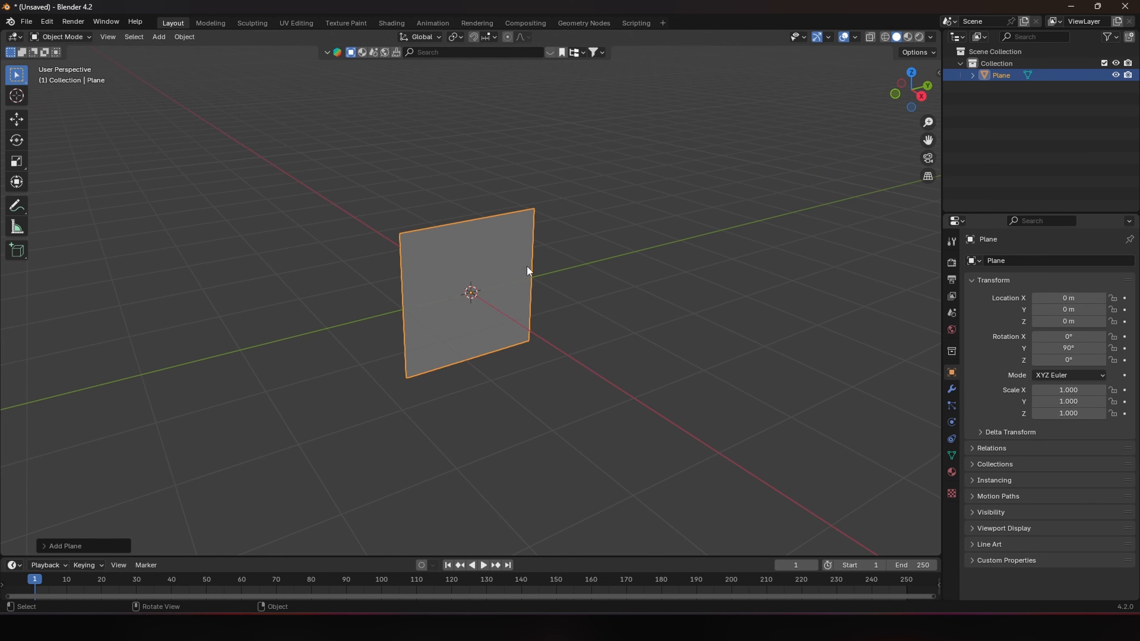
Step: Rename the plane object as Emitter
{"action": "middle_click_drag", "start_coordinate": [527, 267], "coordinate": [786, 211]}
{"action": "double_click", "coordinate": [1001, 75]}
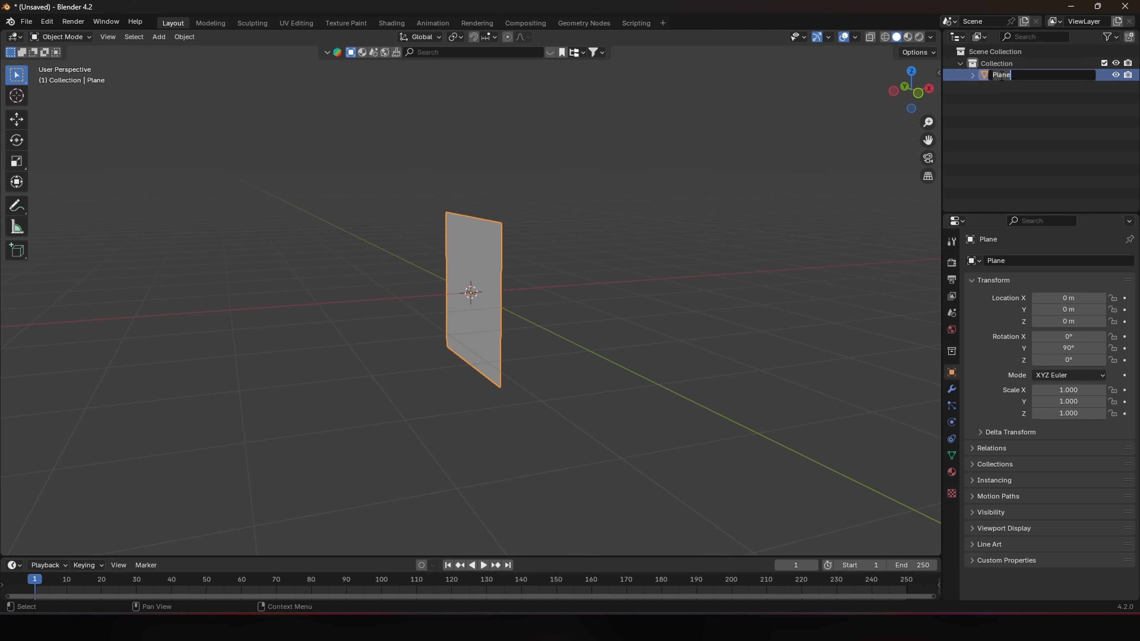
{"action": "type", "text": "Emitter"}
{"action": "key", "text": "Return"}
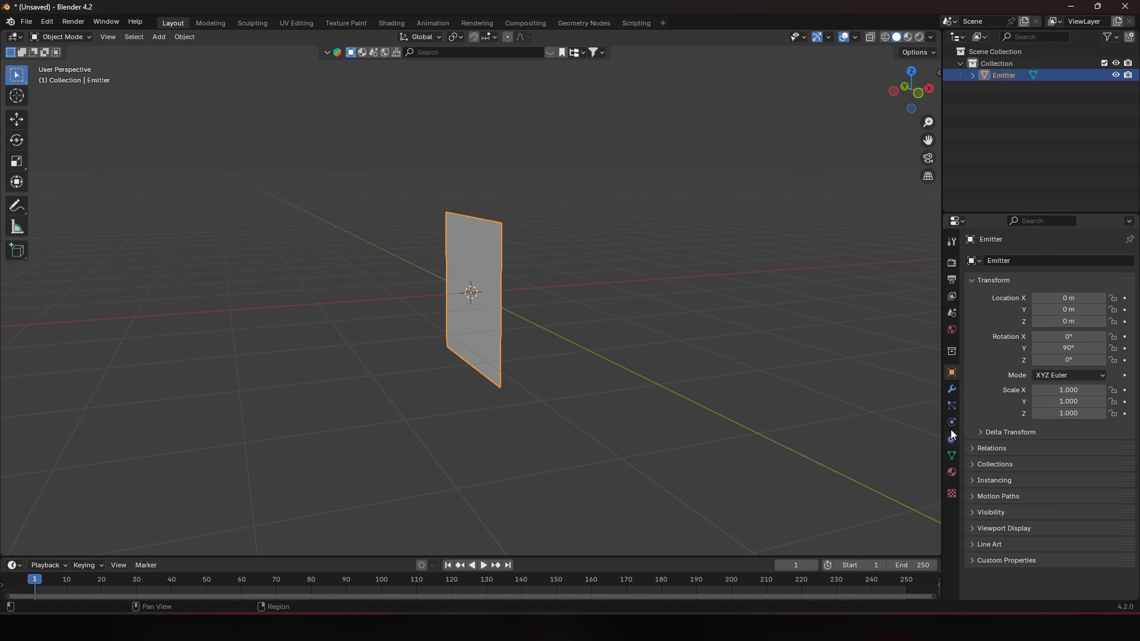
Step: Add a particle system to the Emitter plane, preview the emission, and return to the first frame
{"action": "left_click", "coordinate": [951, 406]}
{"action": "left_click", "coordinate": [1129, 261]}
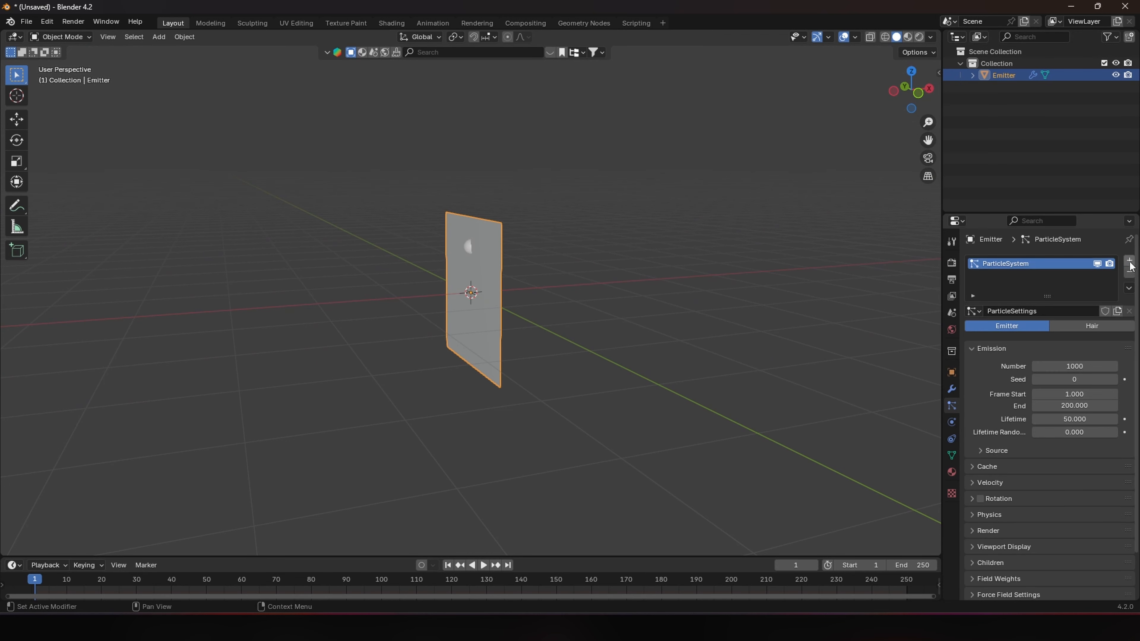
{"action": "left_click", "coordinate": [482, 566]}
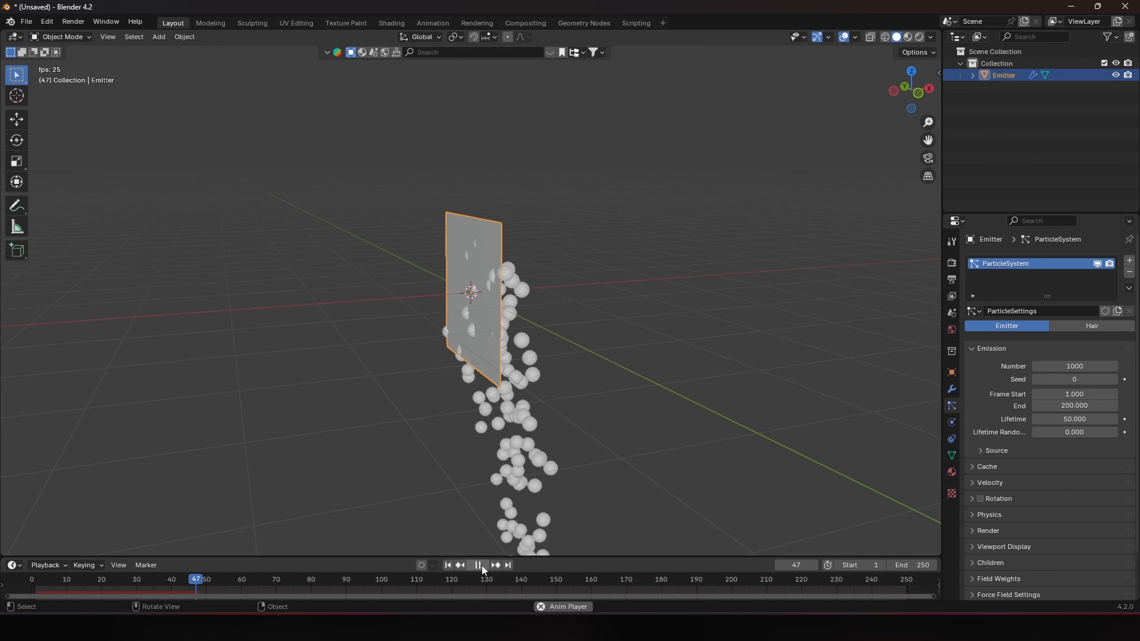
{"action": "left_click", "coordinate": [479, 565]}
{"action": "left_click", "coordinate": [447, 565]}
Step: Set the particle emission number to 25, play back the result, and return to the first frame
{"action": "scroll", "coordinate": [503, 342], "scroll_direction": "down", "scroll_amount": 3}
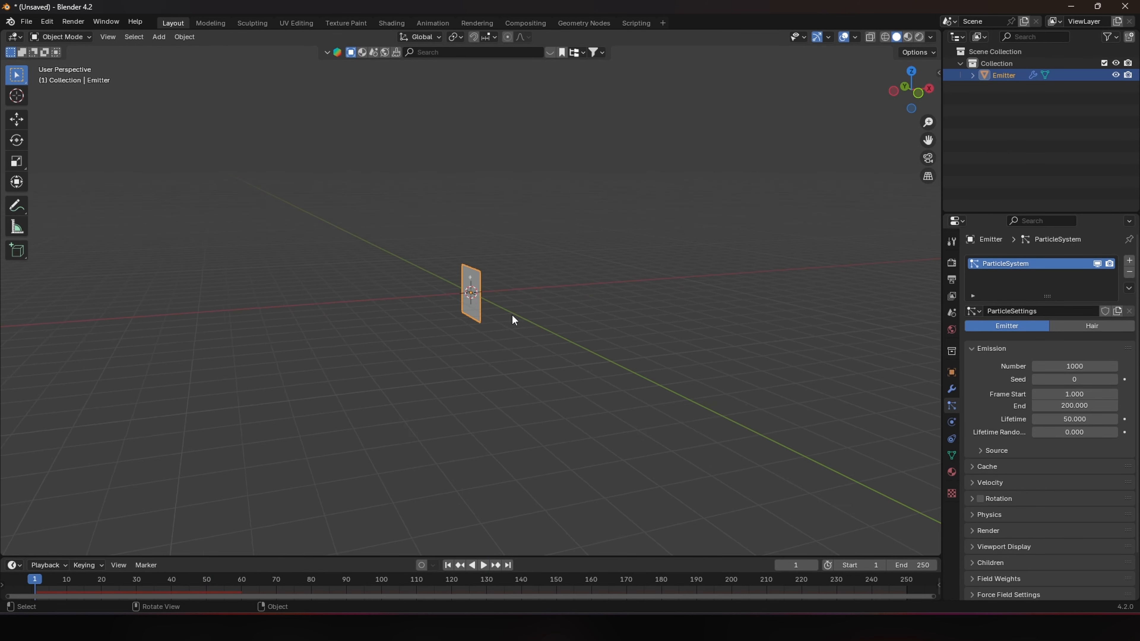
{"action": "double_click", "coordinate": [1061, 365]}
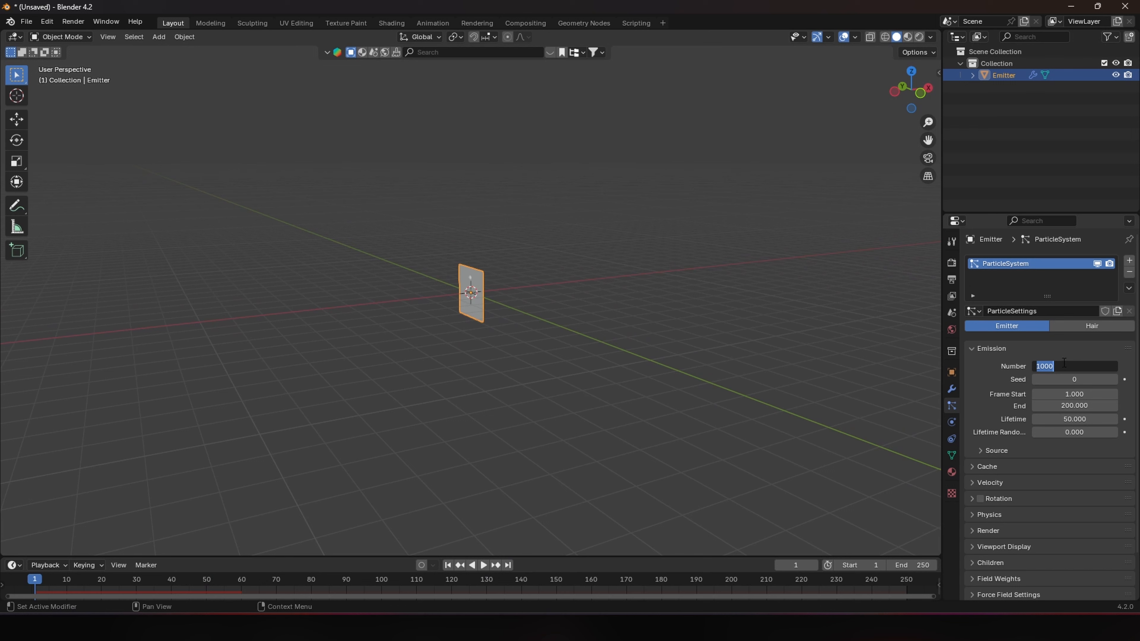
{"action": "type", "text": "25"}
{"action": "key", "text": "Return"}
{"action": "key", "text": "space"}
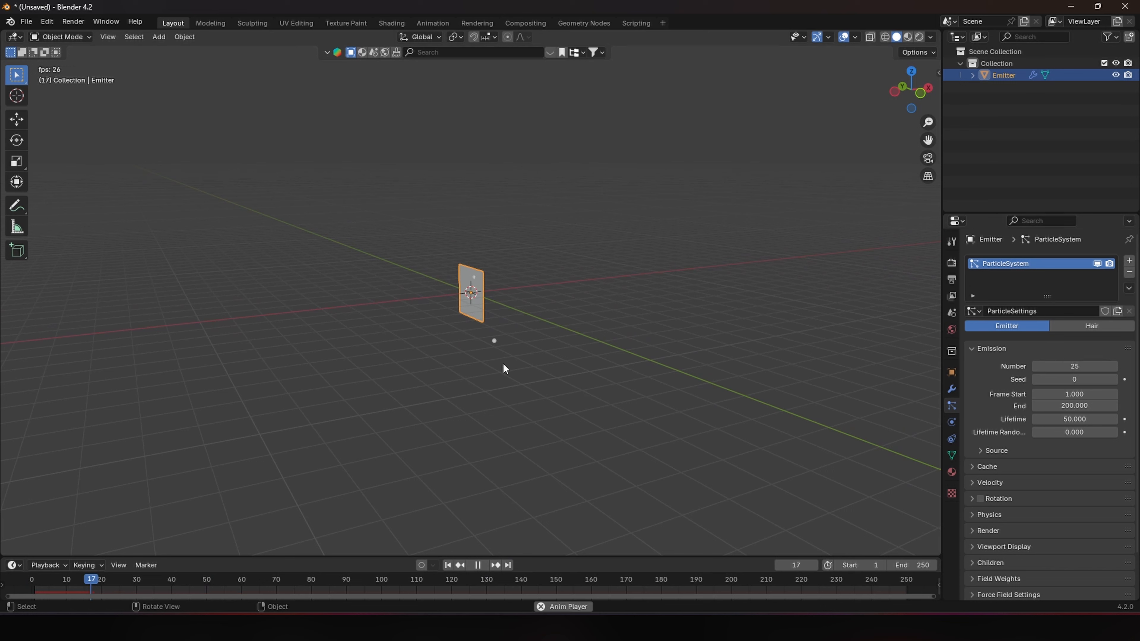
{"action": "left_click", "coordinate": [478, 565]}
{"action": "left_click", "coordinate": [447, 565]}
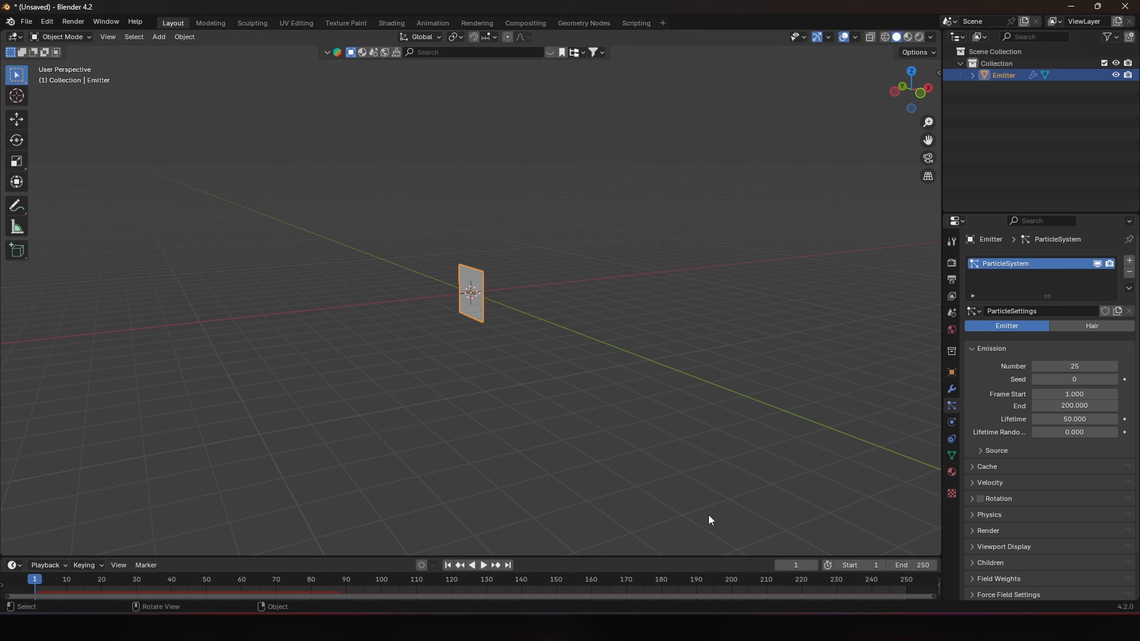
Step: Set the particles' normal velocity to 300 m/s and play the animation to check their flight
{"action": "left_click", "coordinate": [971, 478]}
{"action": "scroll", "coordinate": [989, 488], "scroll_direction": "down", "scroll_amount": 3}
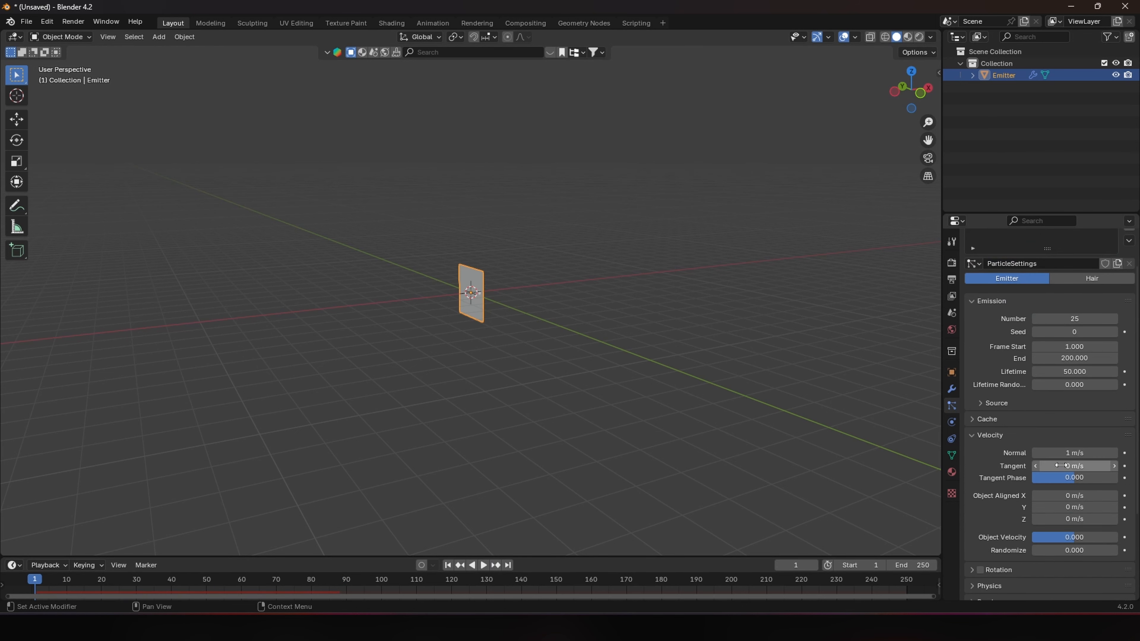
{"action": "left_click", "coordinate": [1074, 455]}
{"action": "type", "text": "300"}
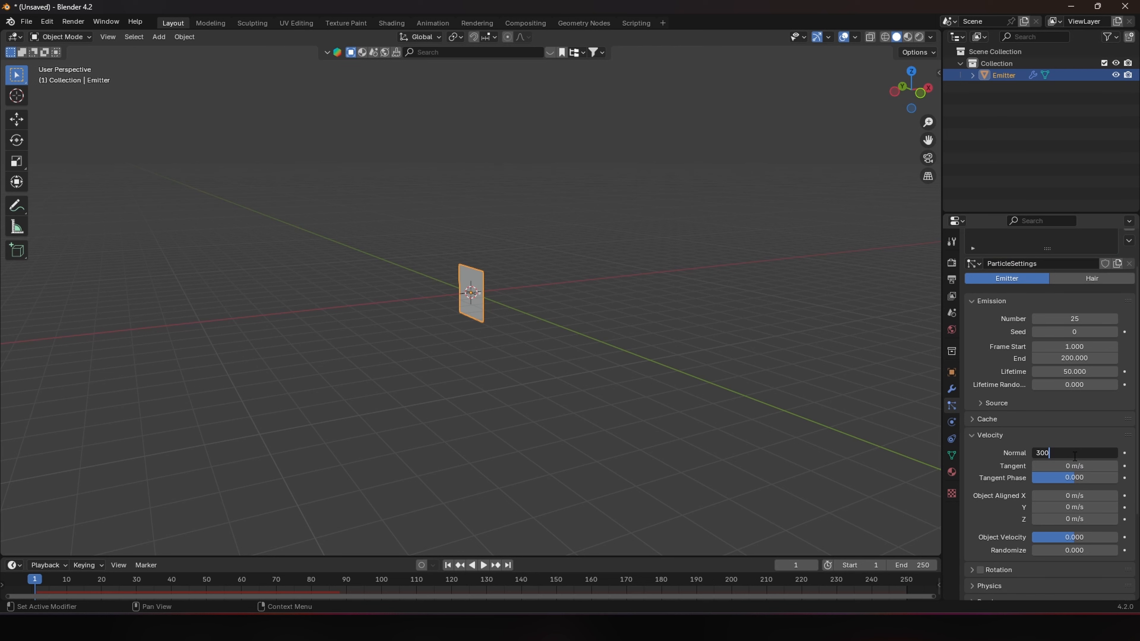
{"action": "key", "text": "Return"}
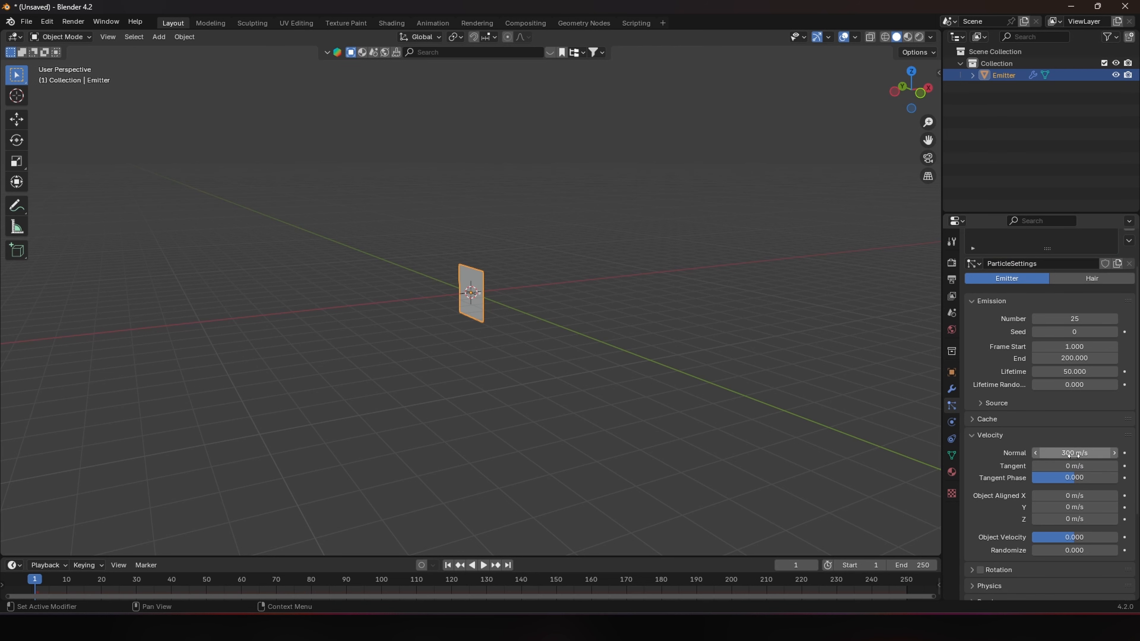
{"action": "left_click", "coordinate": [483, 565]}
{"action": "middle_click_drag", "start_coordinate": [519, 374], "coordinate": [606, 369]}
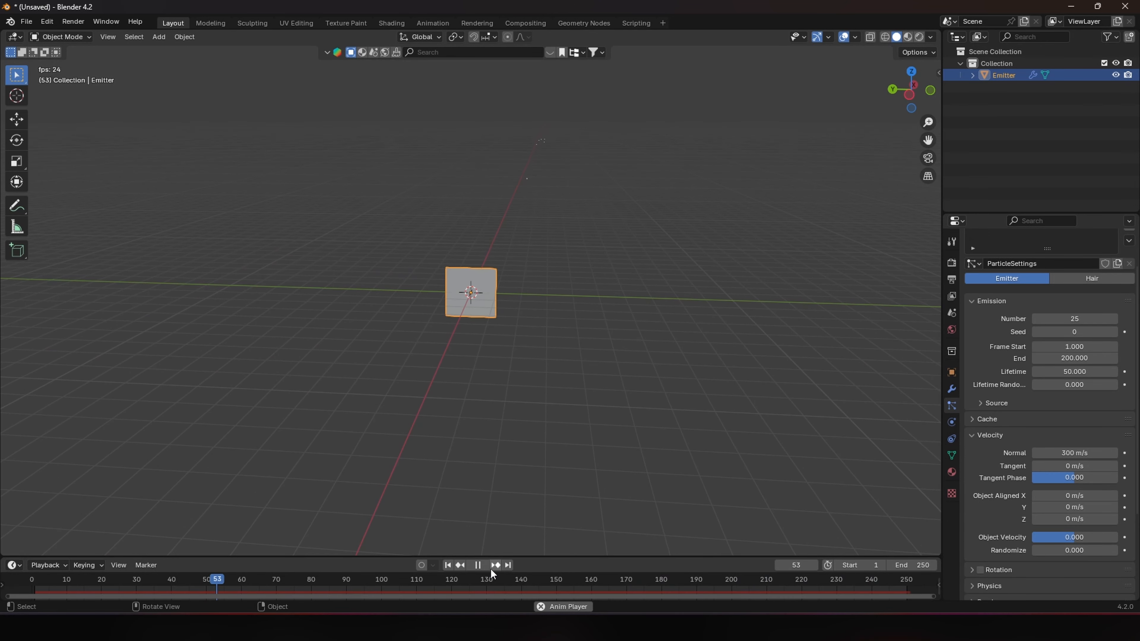
{"action": "left_click", "coordinate": [485, 566]}
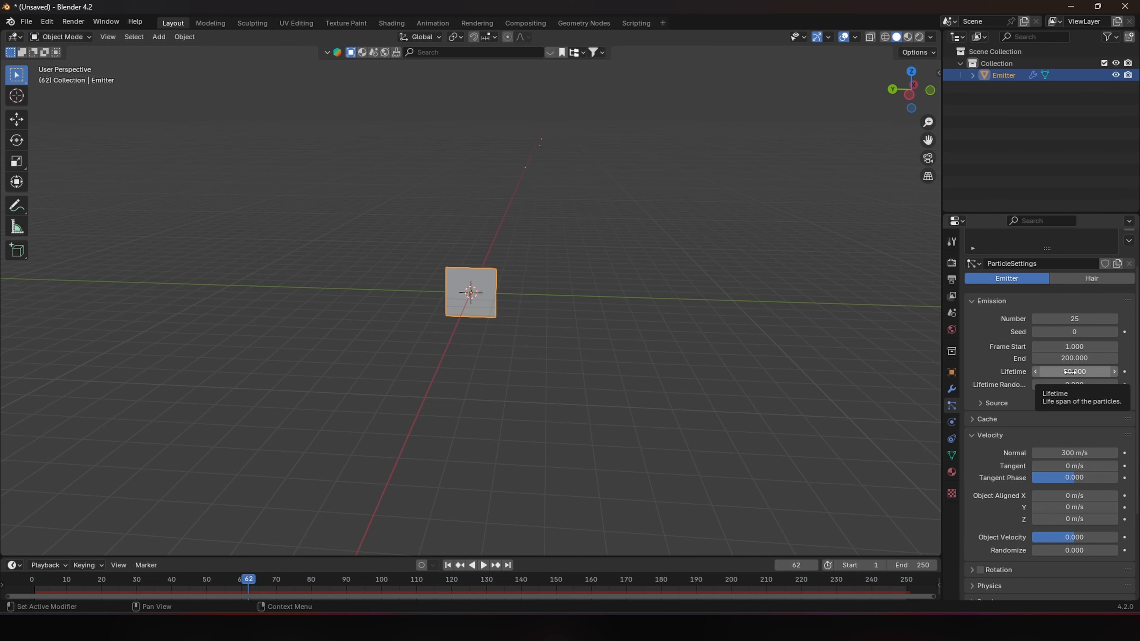
Step: Enlarge the timeline area and keyframe the Emitter's Z rotation at frame 1
{"action": "left_click_drag", "start_coordinate": [569, 556], "coordinate": [572, 441]}
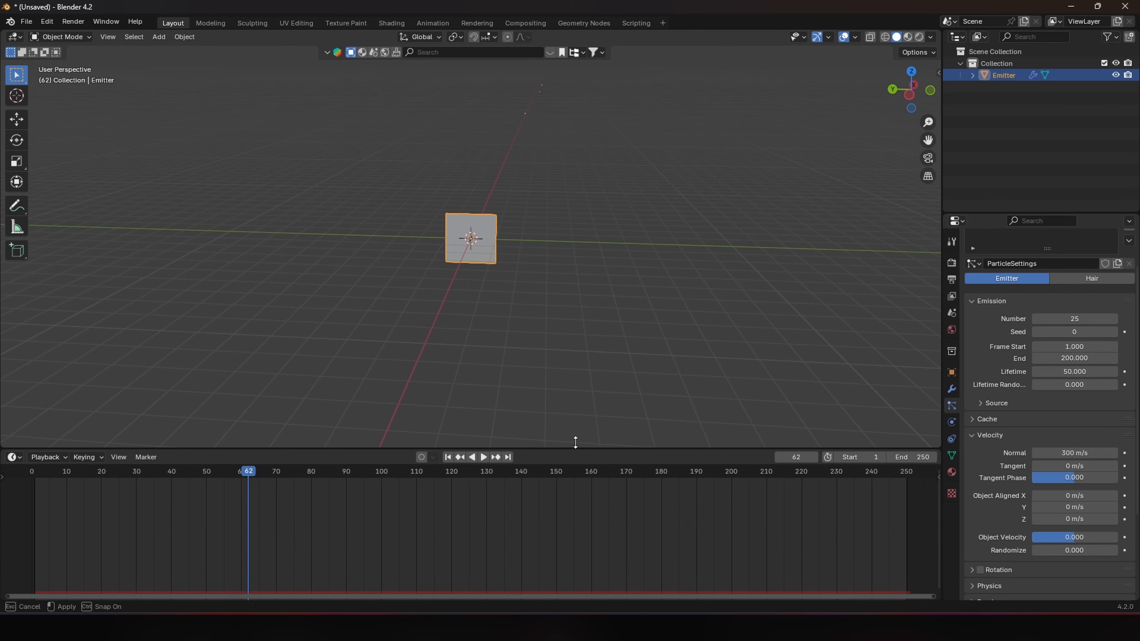
{"action": "left_click", "coordinate": [952, 375]}
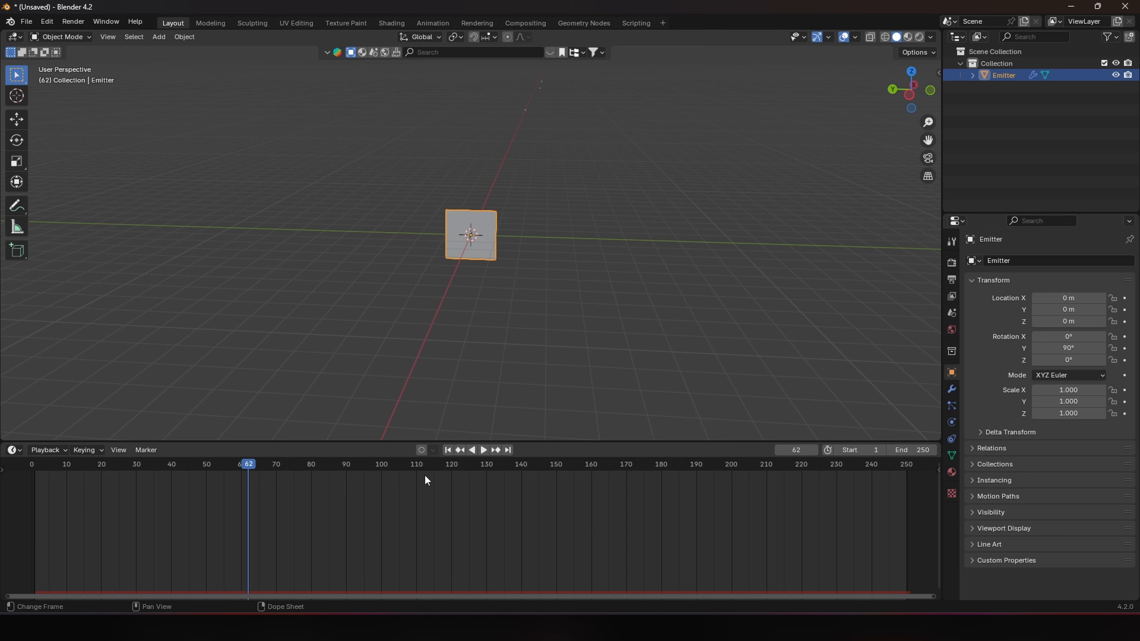
{"action": "left_click", "coordinate": [447, 450]}
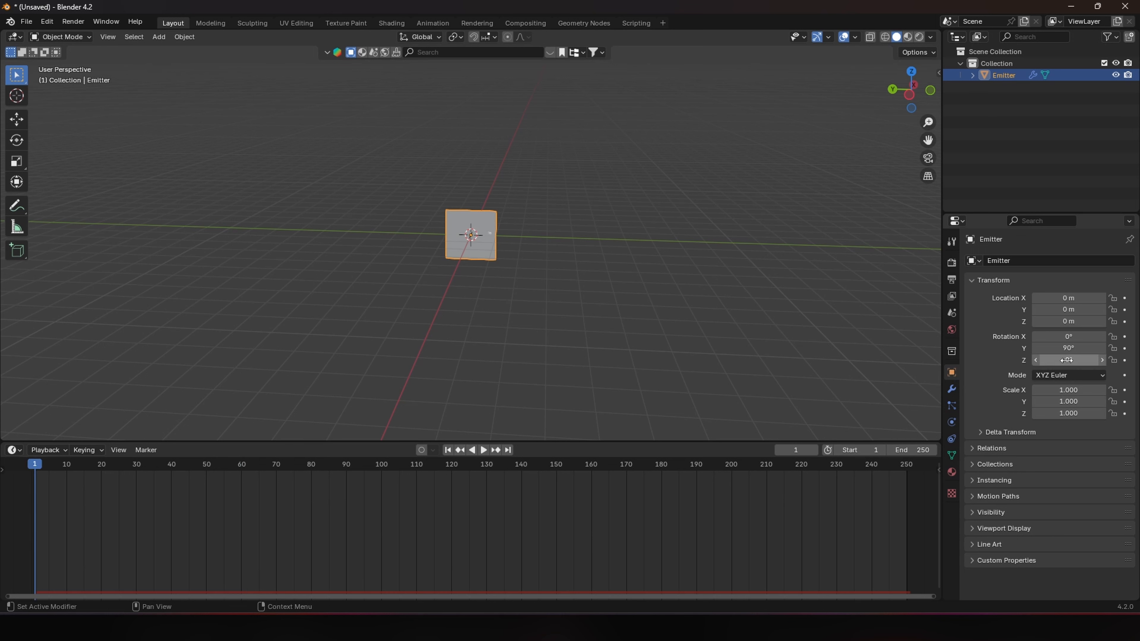
{"action": "left_click_drag", "start_coordinate": [1067, 360], "coordinate": [1066, 360]}
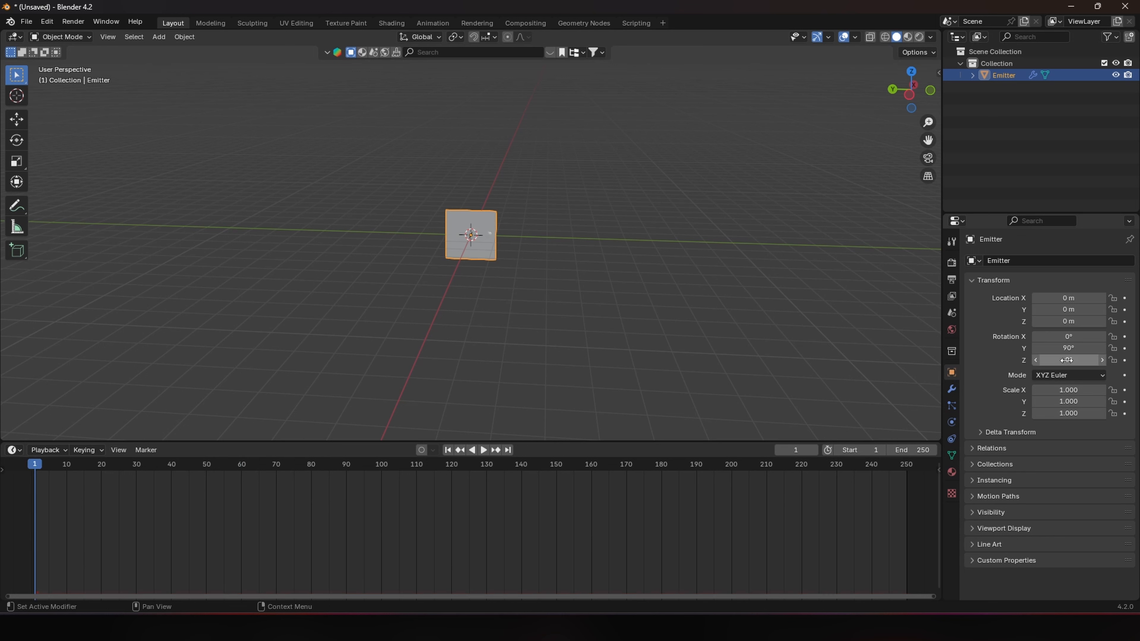
{"action": "left_click", "coordinate": [1125, 360]}
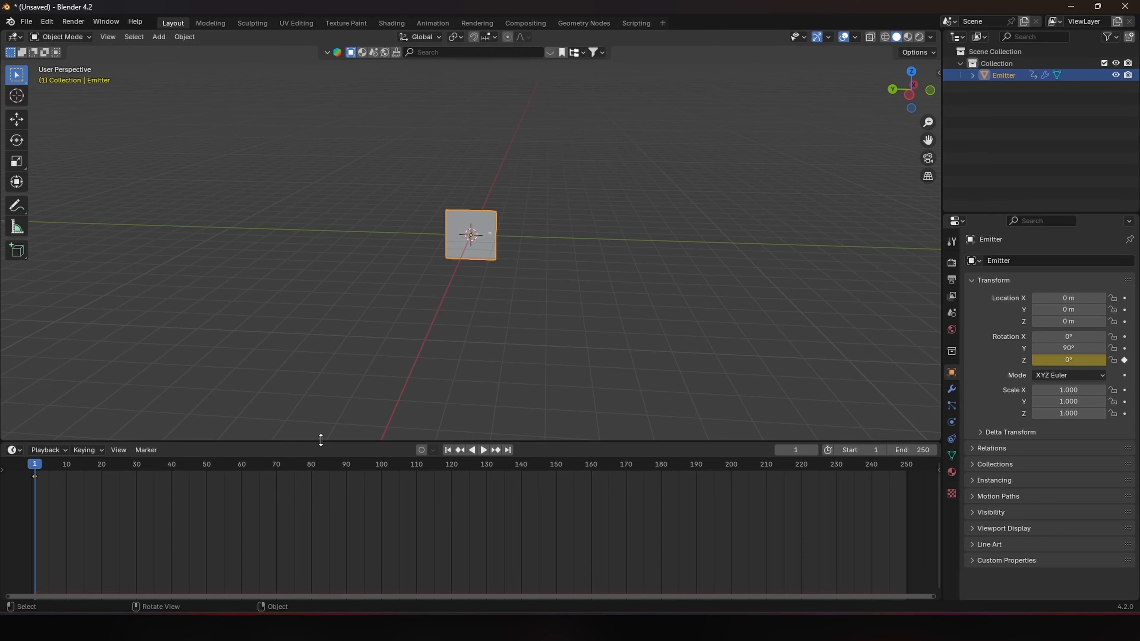
Step: Switch the timeline area to the Graph Editor and add a Noise modifier to the Z rotation curve
{"action": "middle_click_drag", "start_coordinate": [547, 431], "coordinate": [819, 288]}
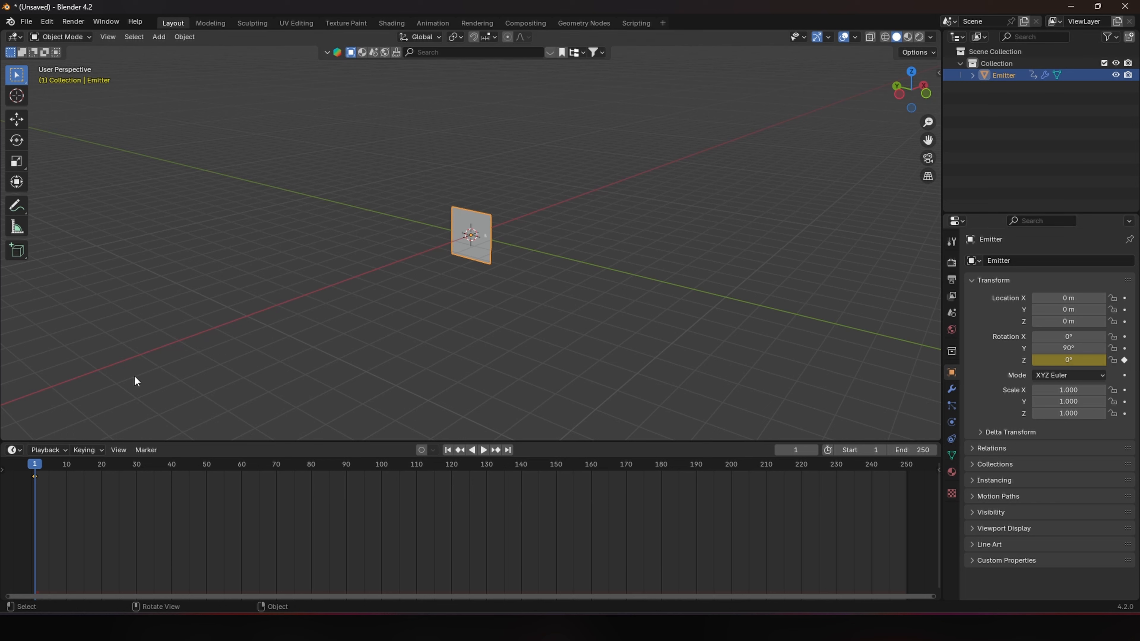
{"action": "left_click", "coordinate": [24, 454]}
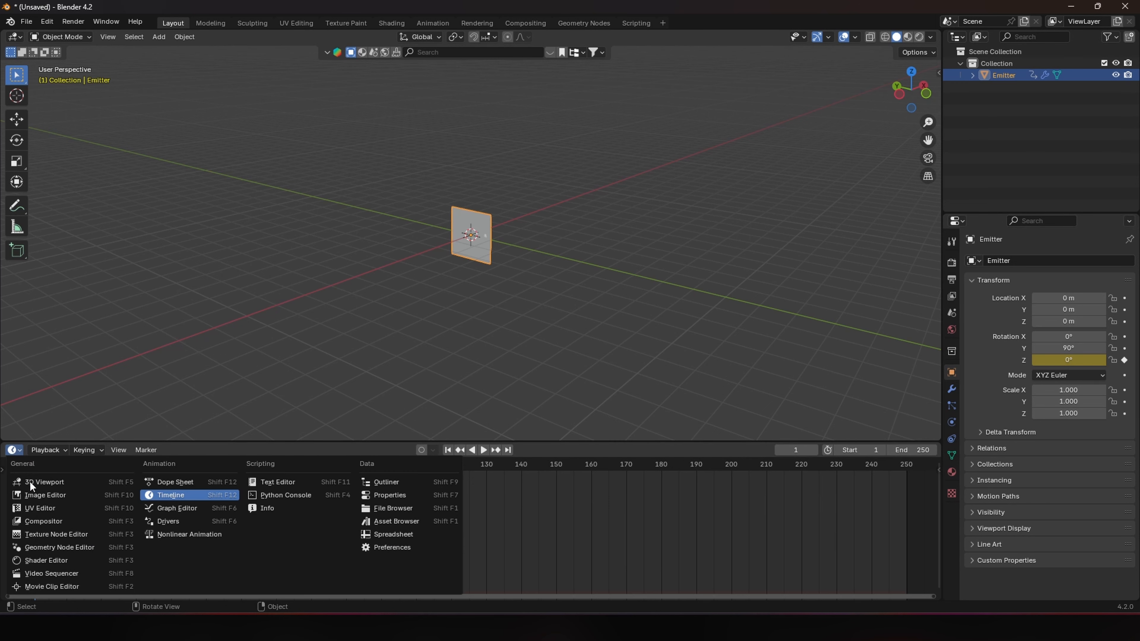
{"action": "left_click", "coordinate": [182, 507]}
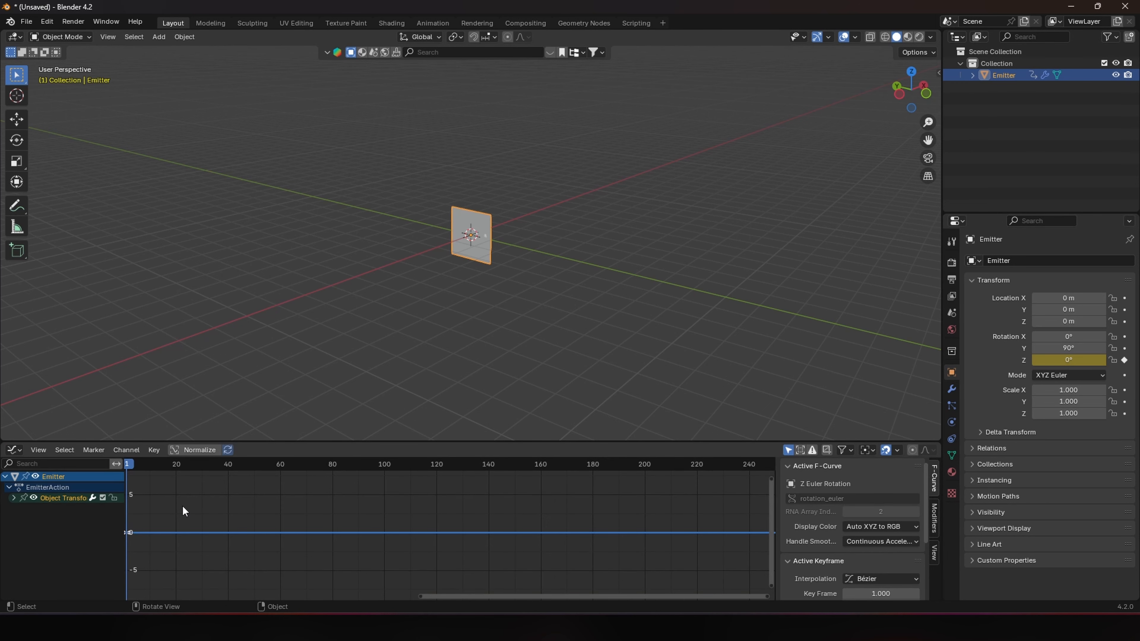
{"action": "left_click", "coordinate": [934, 520]}
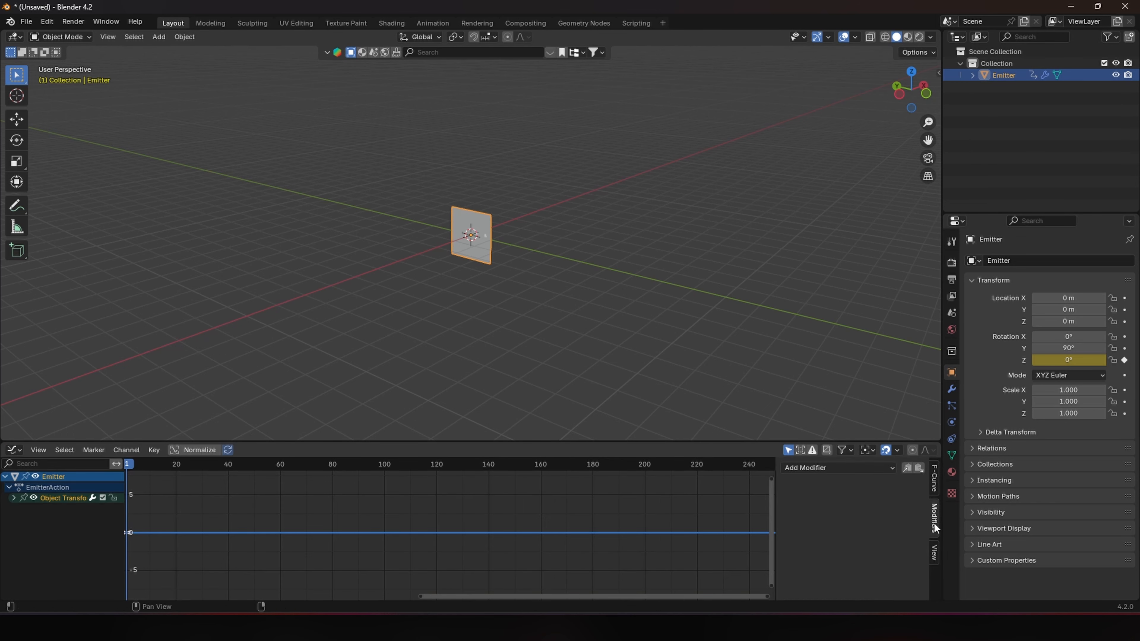
{"action": "left_click", "coordinate": [824, 469]}
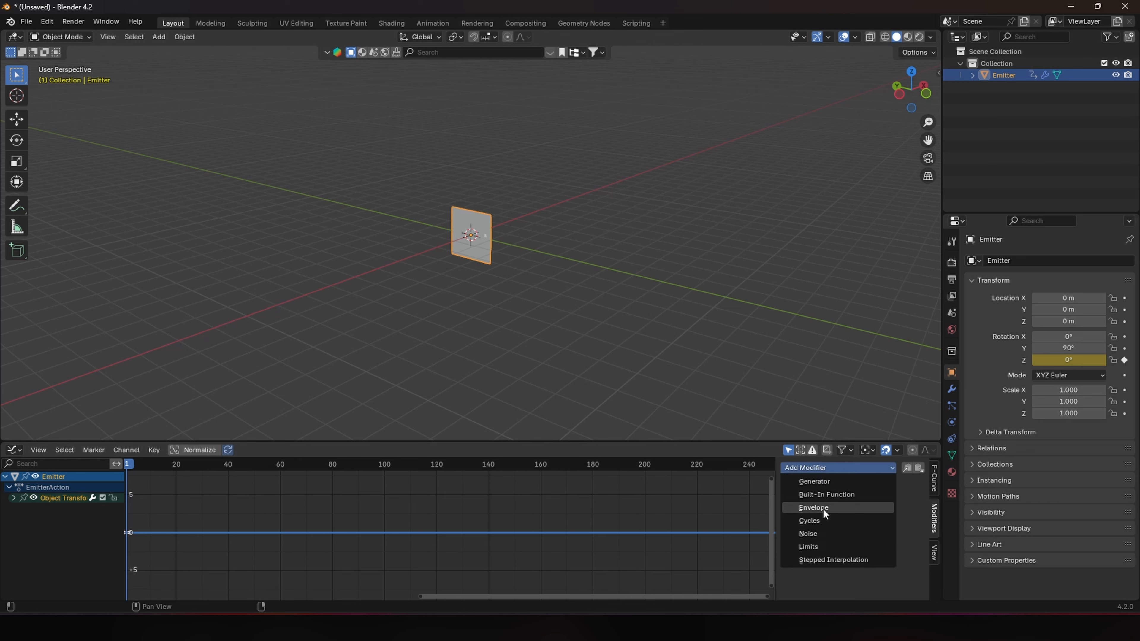
{"action": "left_click", "coordinate": [825, 534]}
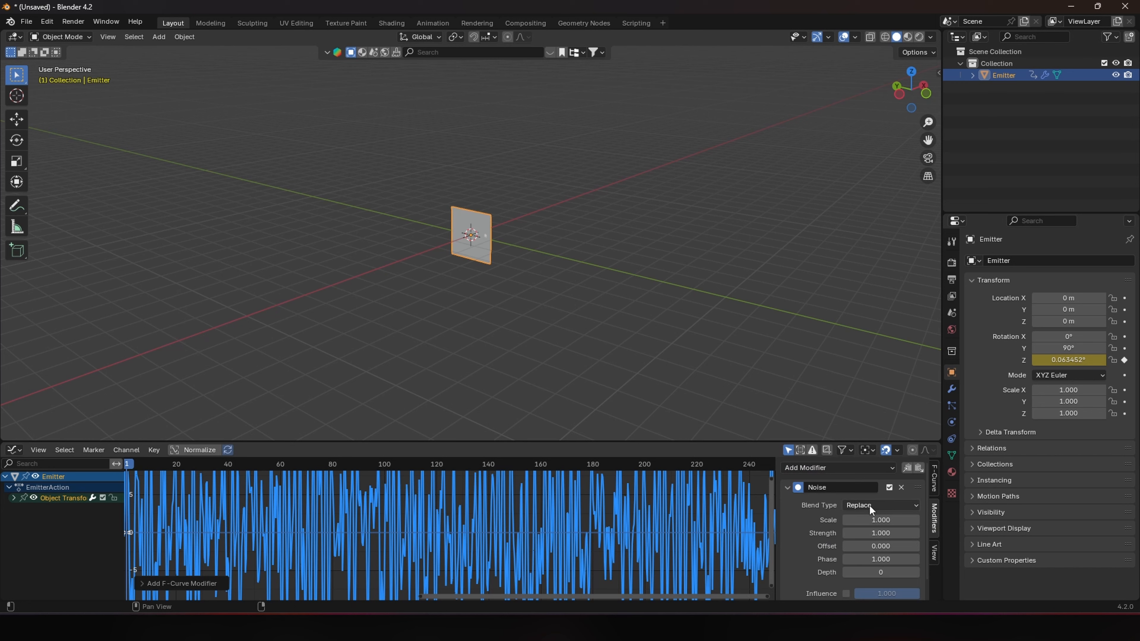
Step: Set the Noise modifier's strength to 0.3 and scale to 11, and scrub the animation to check the emitter's motion
{"action": "left_click", "coordinate": [881, 533]}
{"action": "type", "text": "0.3"}
{"action": "key", "text": "Return"}
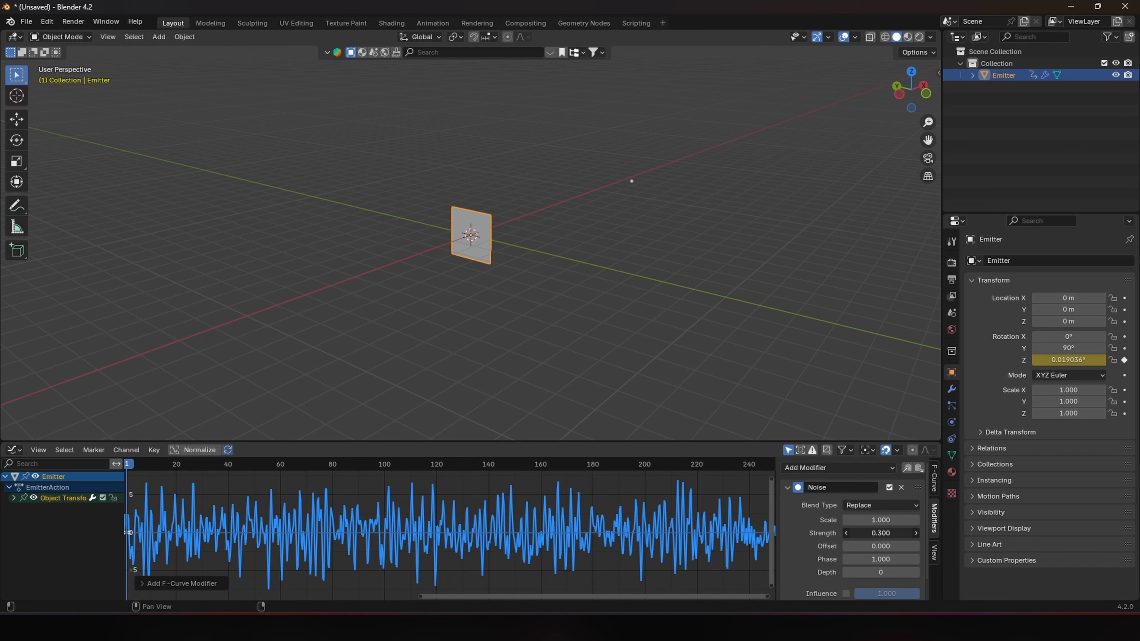
{"action": "left_click_drag", "start_coordinate": [881, 522], "coordinate": [955, 522]}
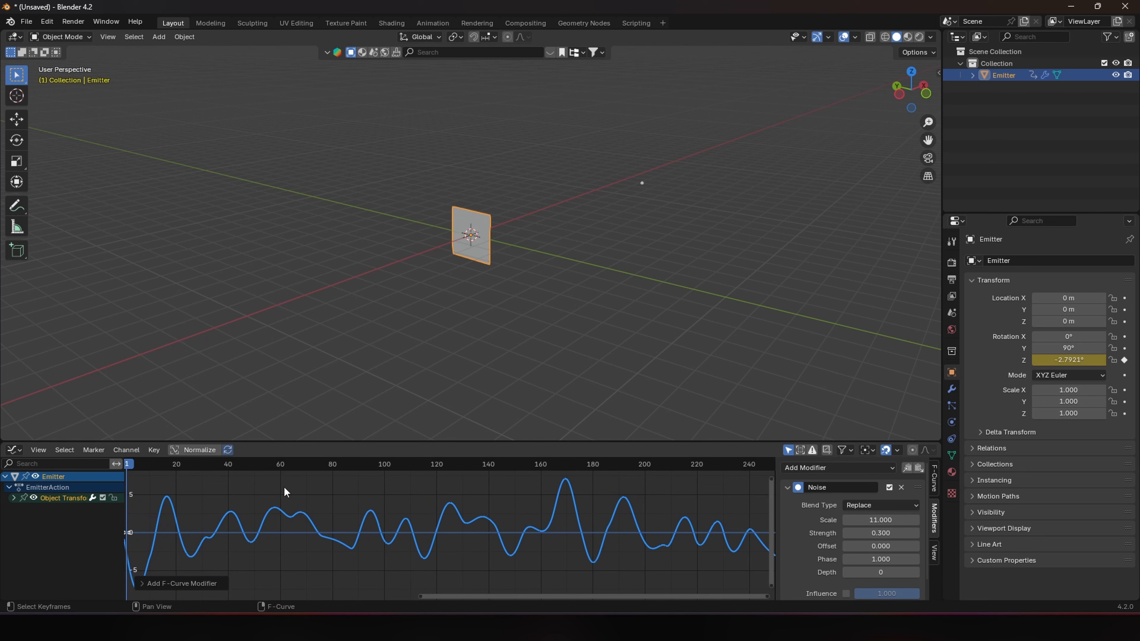
{"action": "left_click_drag", "start_coordinate": [150, 465], "coordinate": [241, 481]}
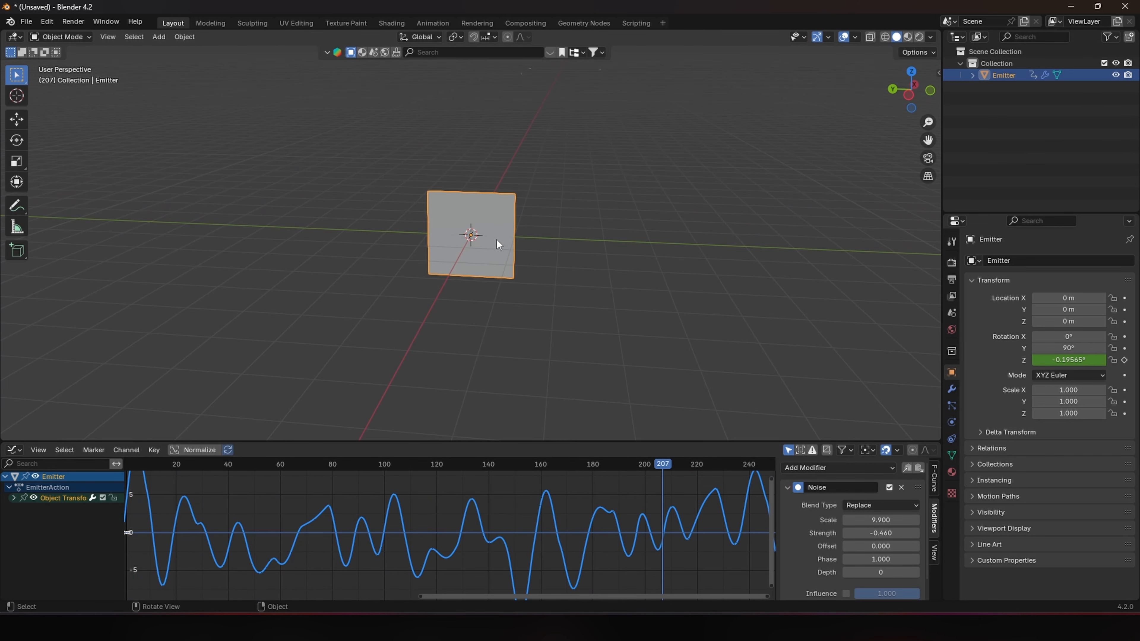
Step: Add a UV sphere at the origin and reduce its segments and rings to make it low-poly
{"action": "middle_click_drag", "start_coordinate": [498, 242], "coordinate": [430, 289]}
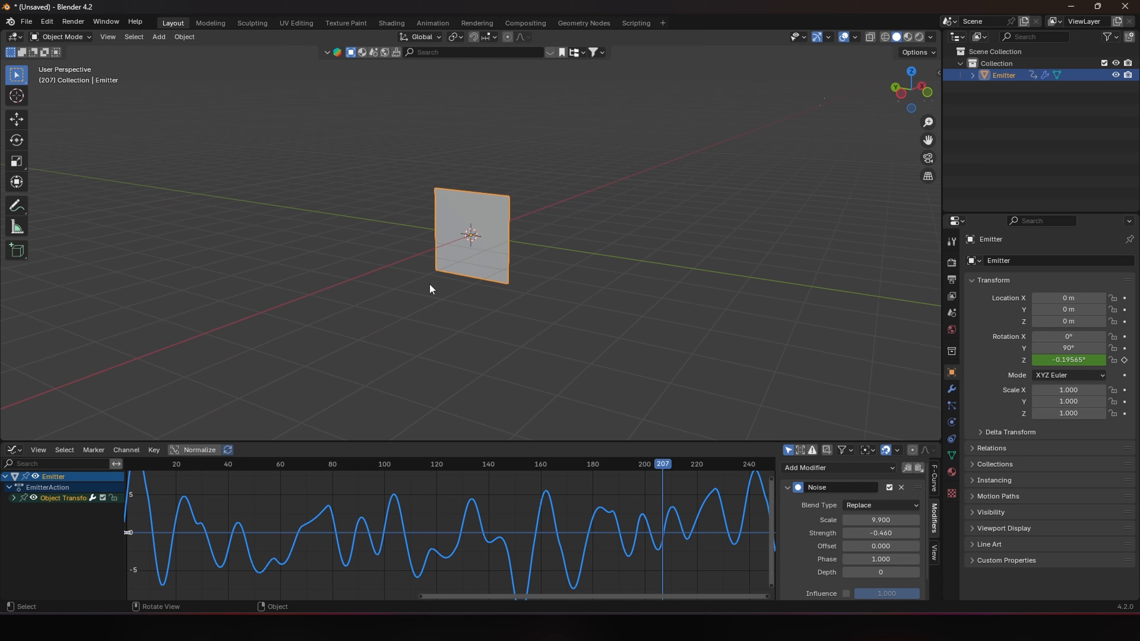
{"action": "key", "text": "shift+a"}
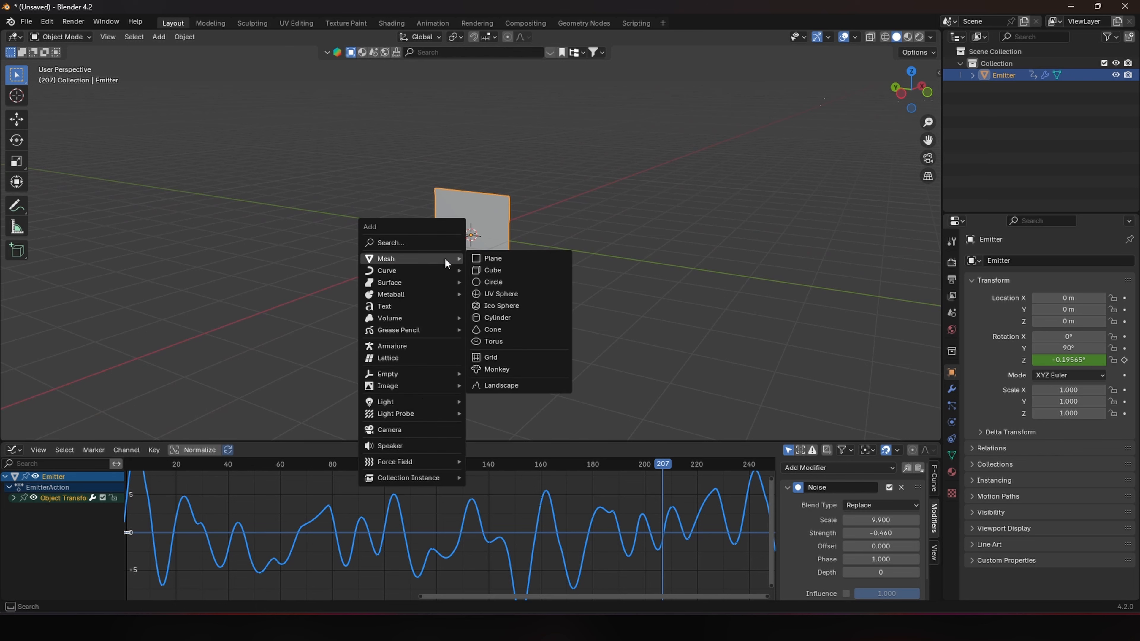
{"action": "left_click", "coordinate": [493, 295]}
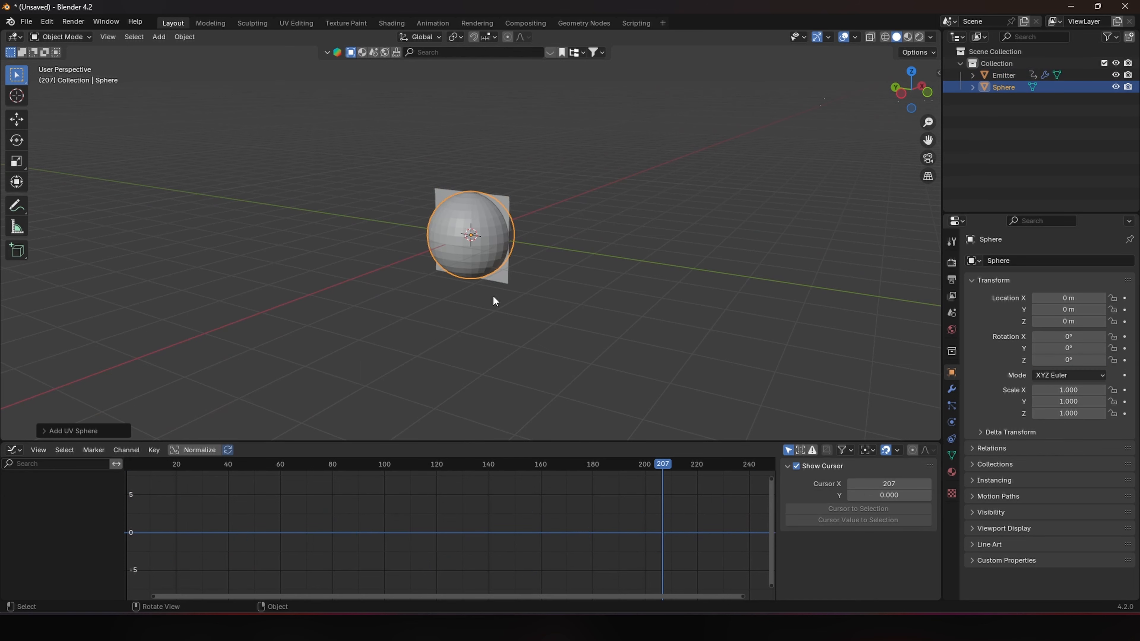
{"action": "left_click", "coordinate": [43, 431]}
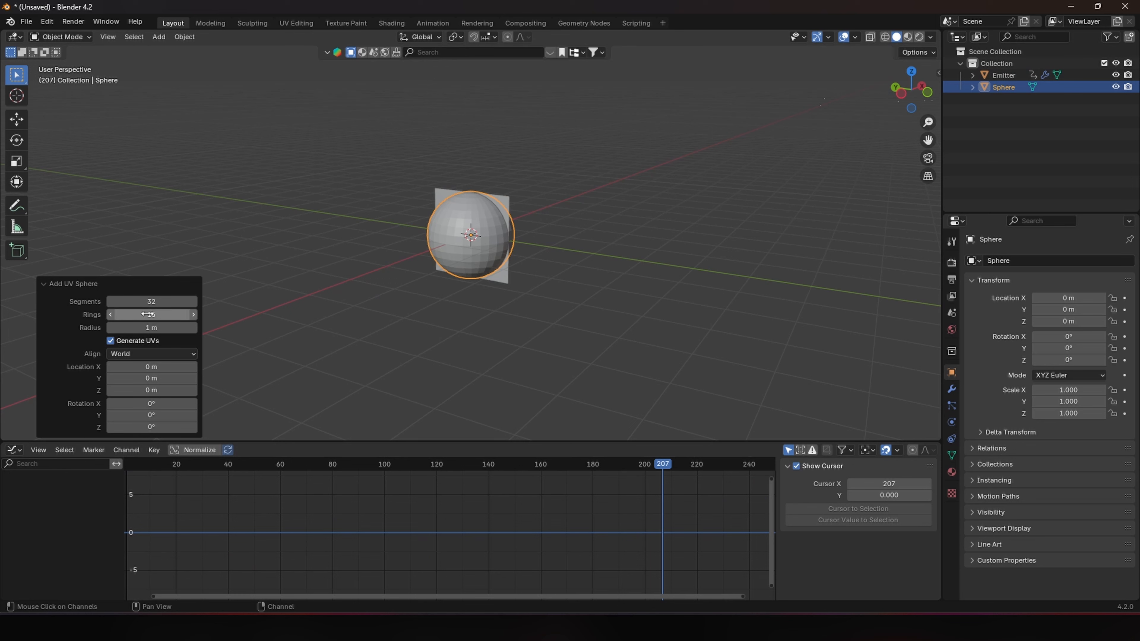
{"action": "mouse_move", "coordinate": [142, 303]}
{"action": "left_mouse_down"}
{"action": "mouse_move", "coordinate": [132, 303]}
{"action": "mouse_move", "coordinate": [157, 302]}
{"action": "mouse_move", "coordinate": [142, 313]}
{"action": "left_mouse_up"}
{"action": "middle_click_drag", "start_coordinate": [406, 283], "coordinate": [480, 283]}
Step: Rename the sphere as Bulet and make the Emitter the active object
{"action": "double_click", "coordinate": [1001, 87]}
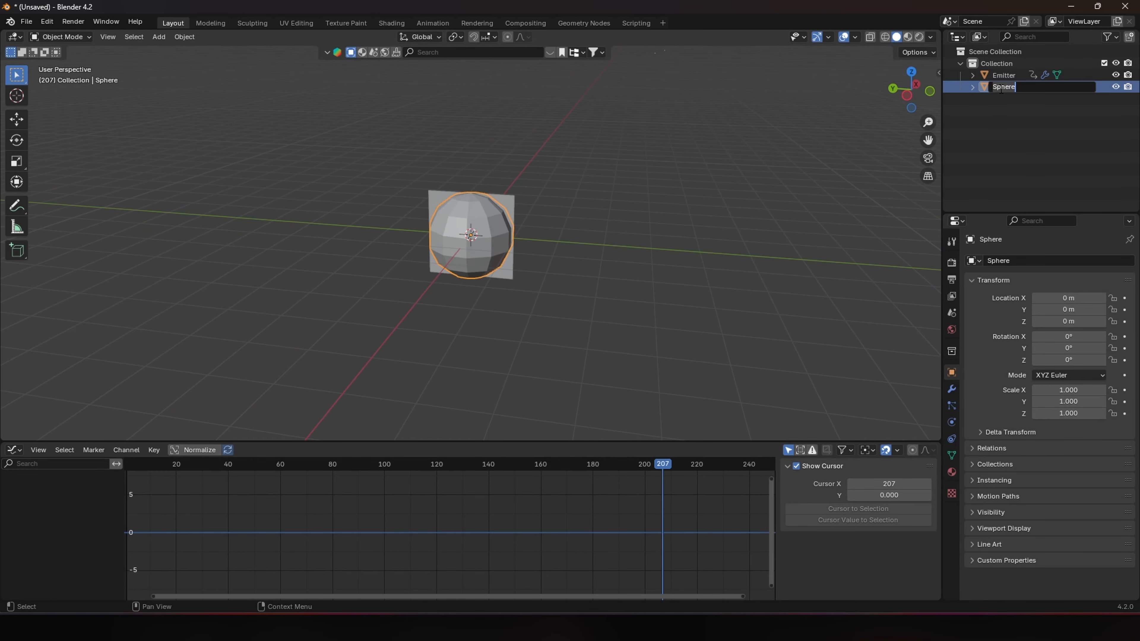
{"action": "type", "text": "Bulet"}
{"action": "key", "text": "Return"}
{"action": "left_click", "coordinate": [1004, 87]}
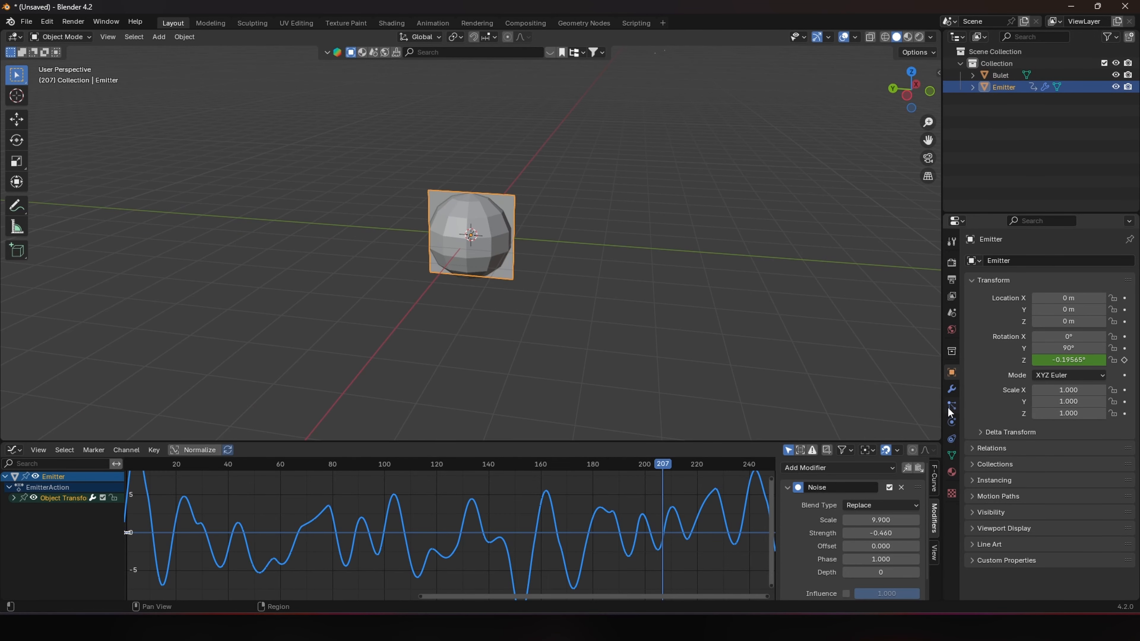
Step: Set the Emitter's particles to render as Object with Bulet as the instance object, and turn off Show Emitter
{"action": "left_click", "coordinate": [950, 407]}
{"action": "left_click", "coordinate": [987, 484]}
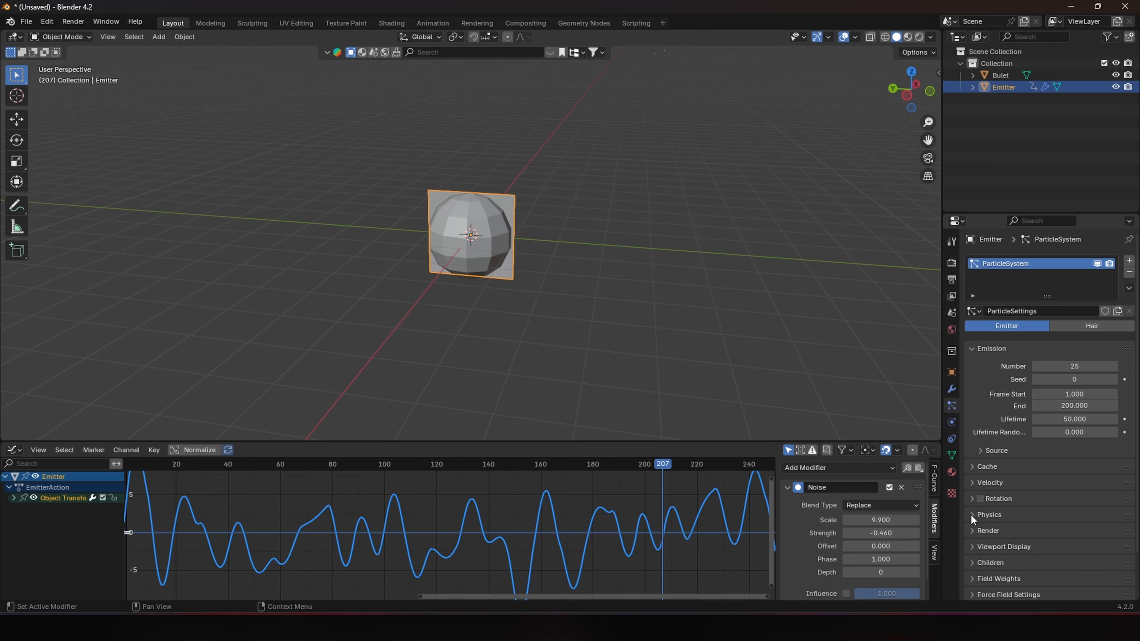
{"action": "left_click", "coordinate": [971, 533]}
{"action": "scroll", "coordinate": [1063, 449], "scroll_direction": "down", "scroll_amount": 5}
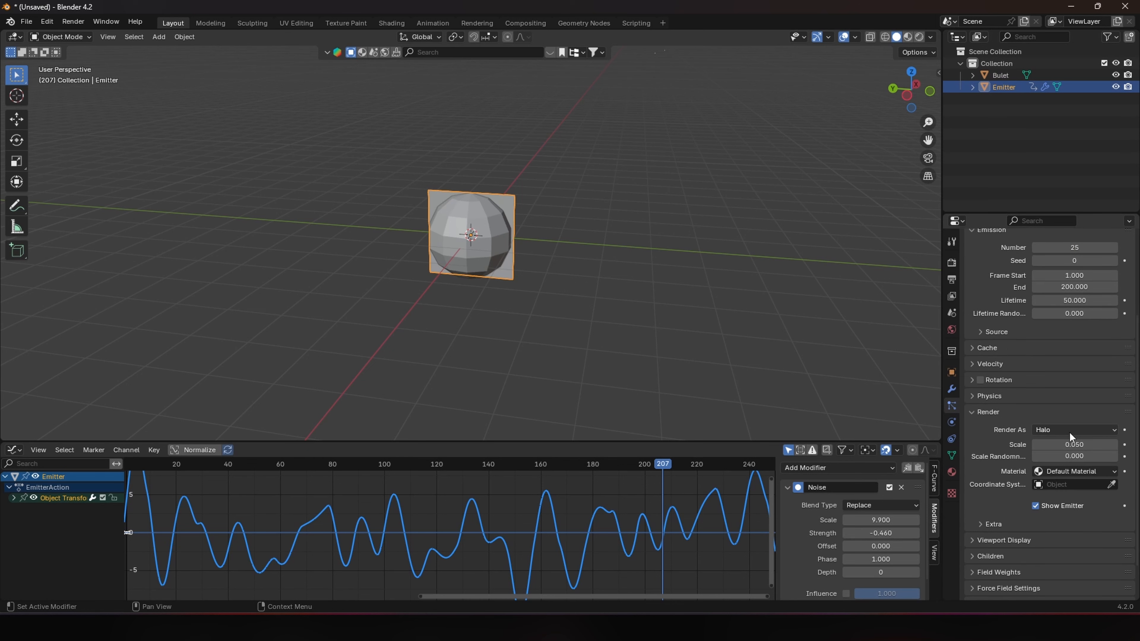
{"action": "left_click", "coordinate": [1068, 431]}
{"action": "left_click", "coordinate": [1054, 494]}
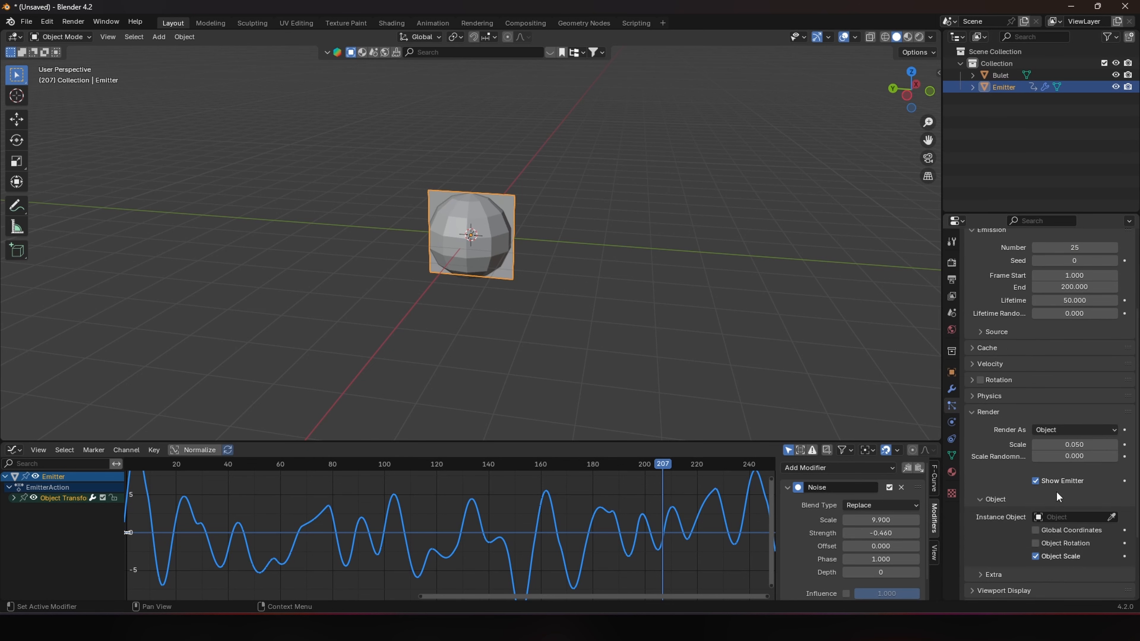
{"action": "left_click", "coordinate": [1064, 515]}
{"action": "left_click", "coordinate": [1030, 397]}
{"action": "scroll", "coordinate": [1008, 522], "scroll_direction": "down", "scroll_amount": 3}
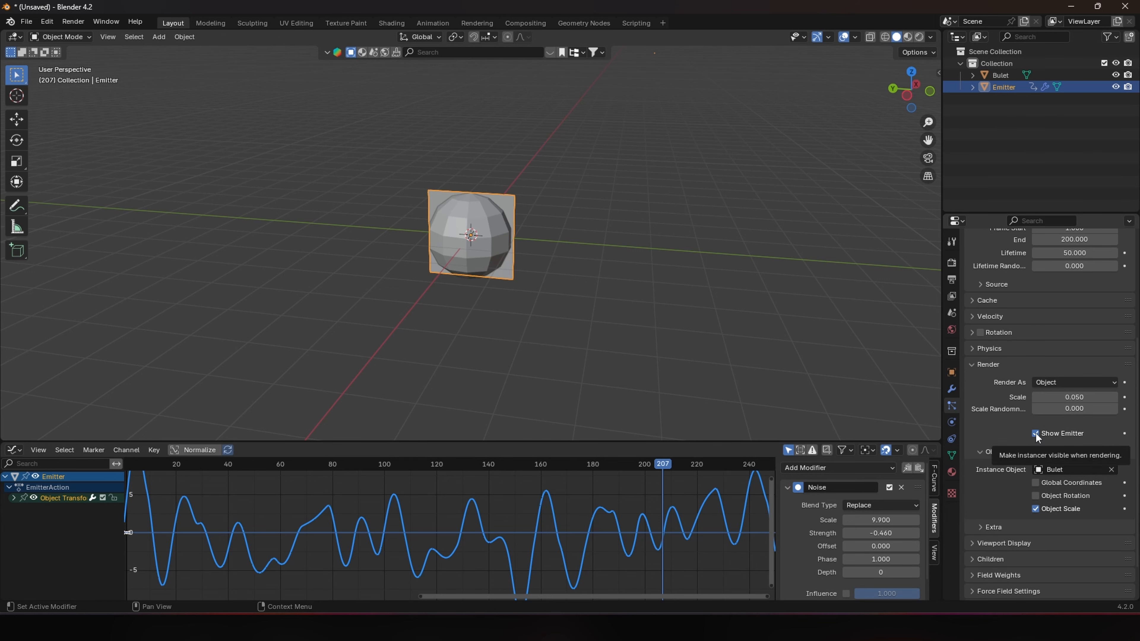
{"action": "left_click", "coordinate": [1036, 433]}
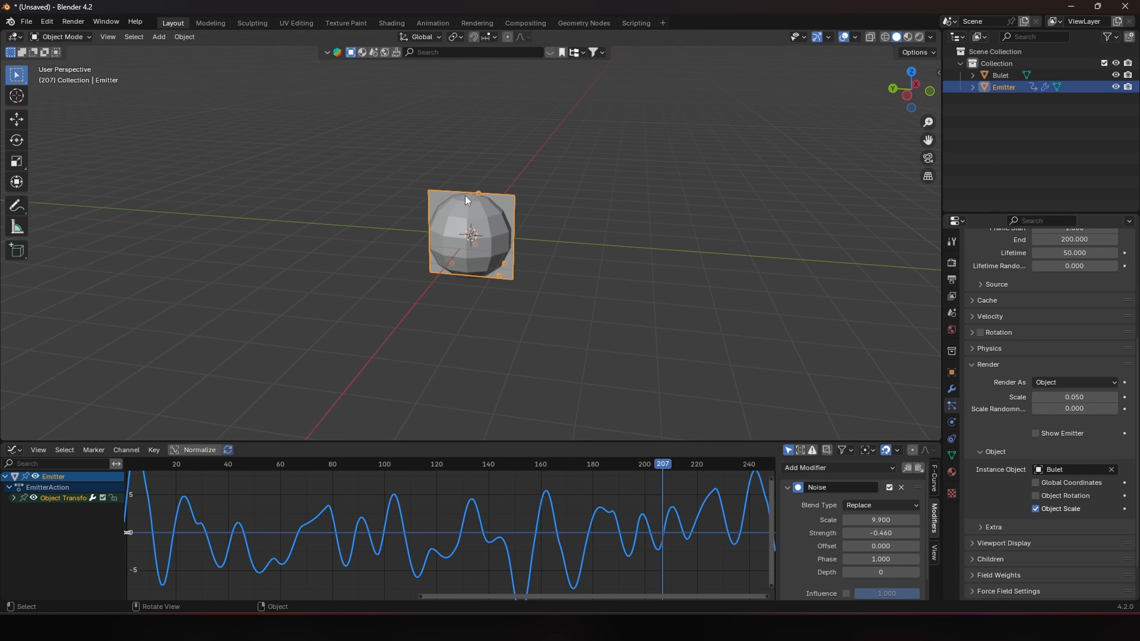
Step: Play the particle animation from the first frame in the Timeline and hide the Bulet sphere in the viewport
{"action": "left_click", "coordinate": [14, 450]}
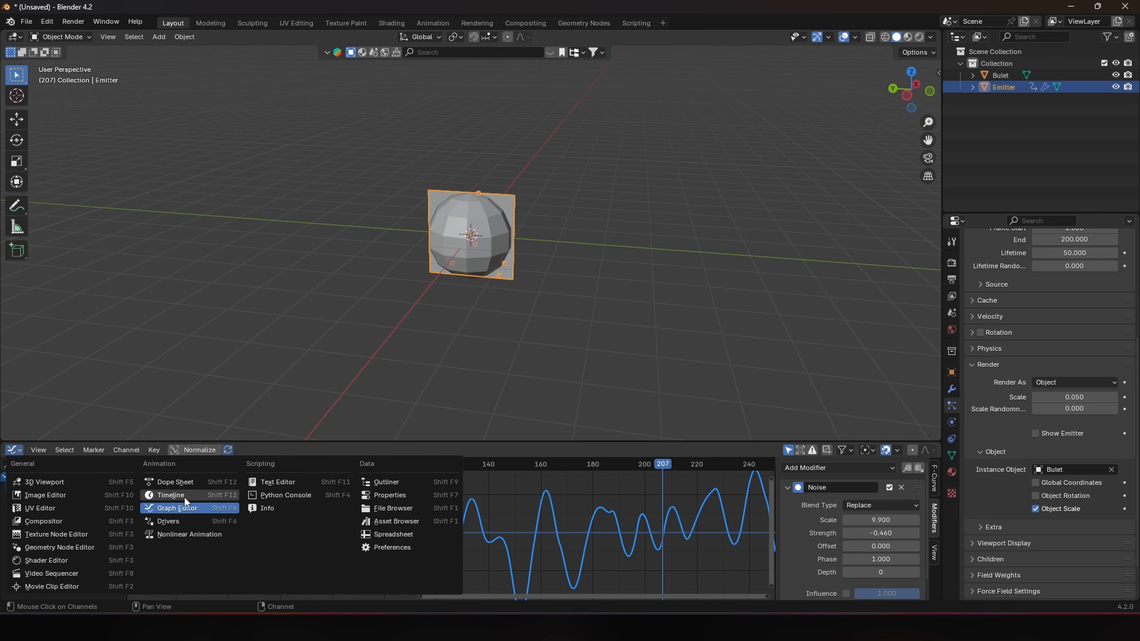
{"action": "left_click", "coordinate": [184, 497]}
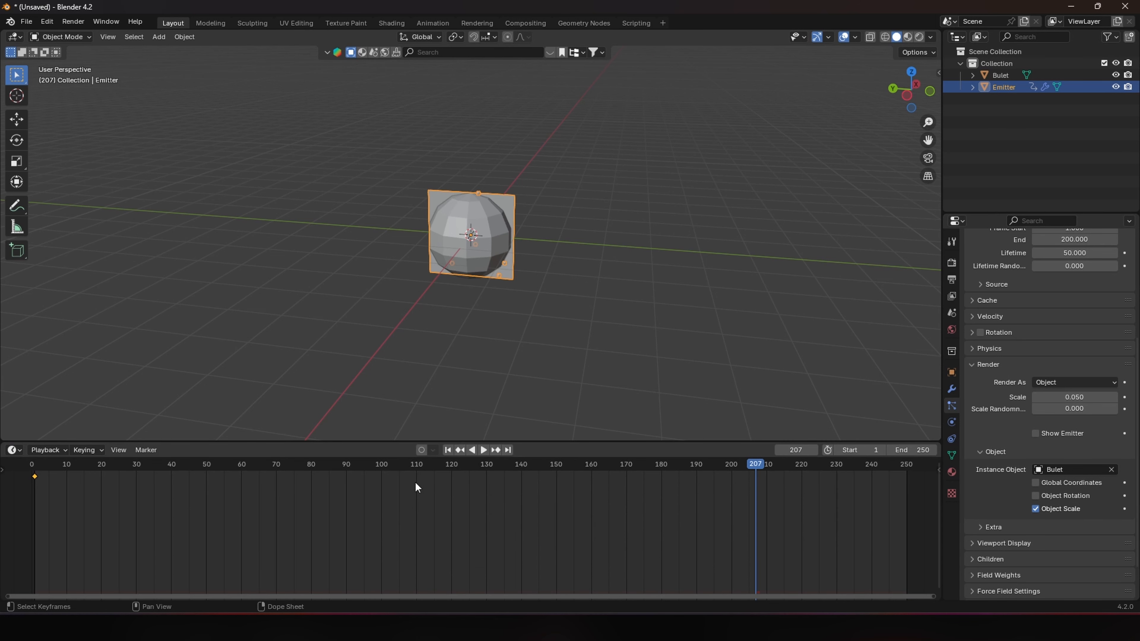
{"action": "left_click", "coordinate": [449, 450]}
{"action": "mouse_move", "coordinate": [478, 287]}
{"action": "middle_mouse_down"}
{"action": "mouse_move", "coordinate": [490, 269]}
{"action": "mouse_move", "coordinate": [480, 272]}
{"action": "middle_mouse_up"}
{"action": "left_click", "coordinate": [485, 451]}
{"action": "left_click", "coordinate": [485, 450]}
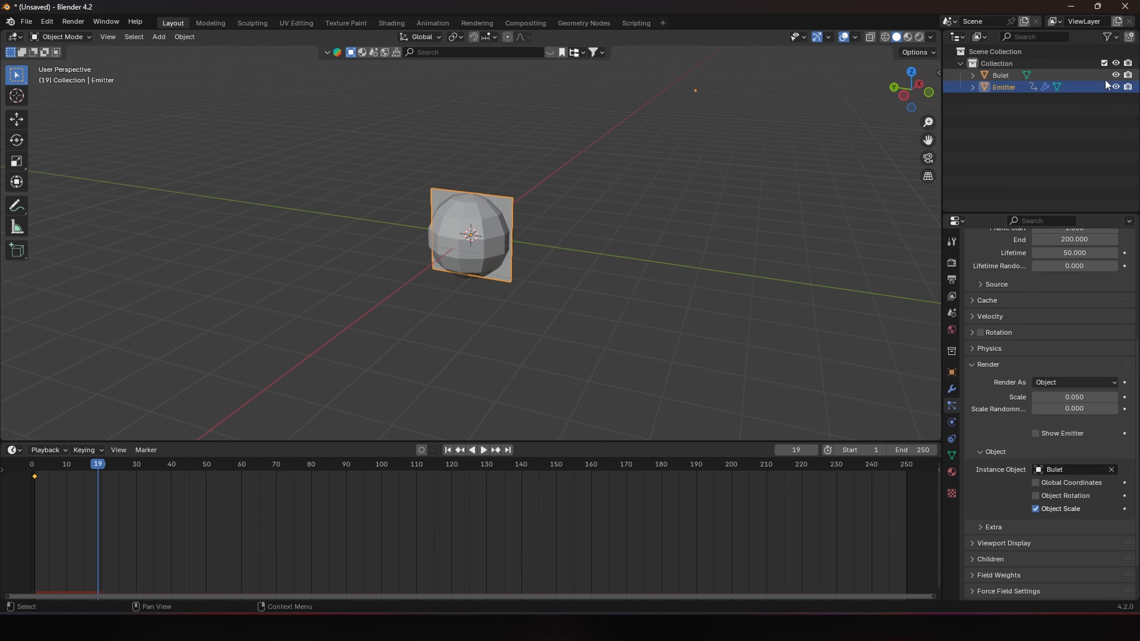
{"action": "left_click", "coordinate": [1115, 75]}
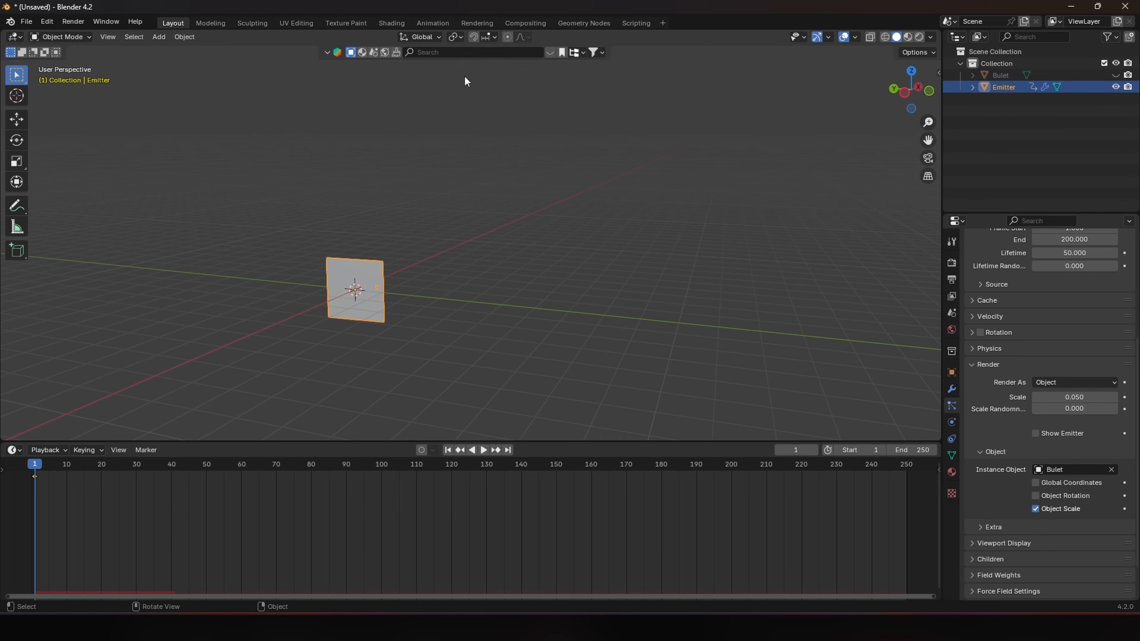
Step: Set the world background color to black in the Shader Editor and switch the viewport to rendered shading
{"action": "left_click", "coordinate": [14, 450]}
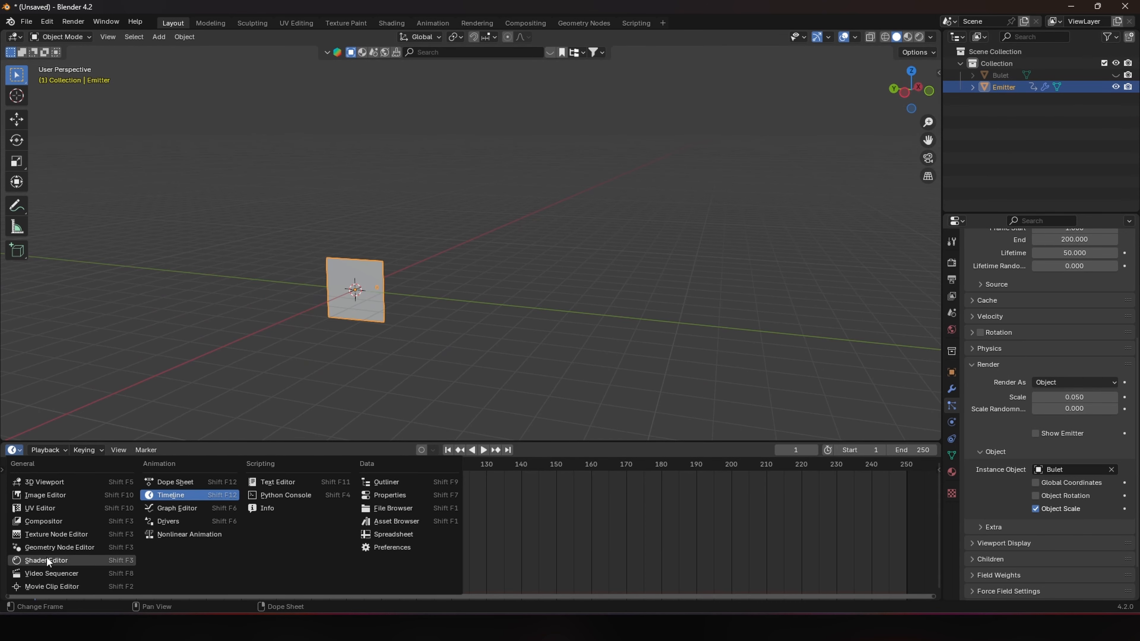
{"action": "left_click", "coordinate": [36, 562]}
{"action": "left_click", "coordinate": [56, 451]}
{"action": "left_click", "coordinate": [60, 494]}
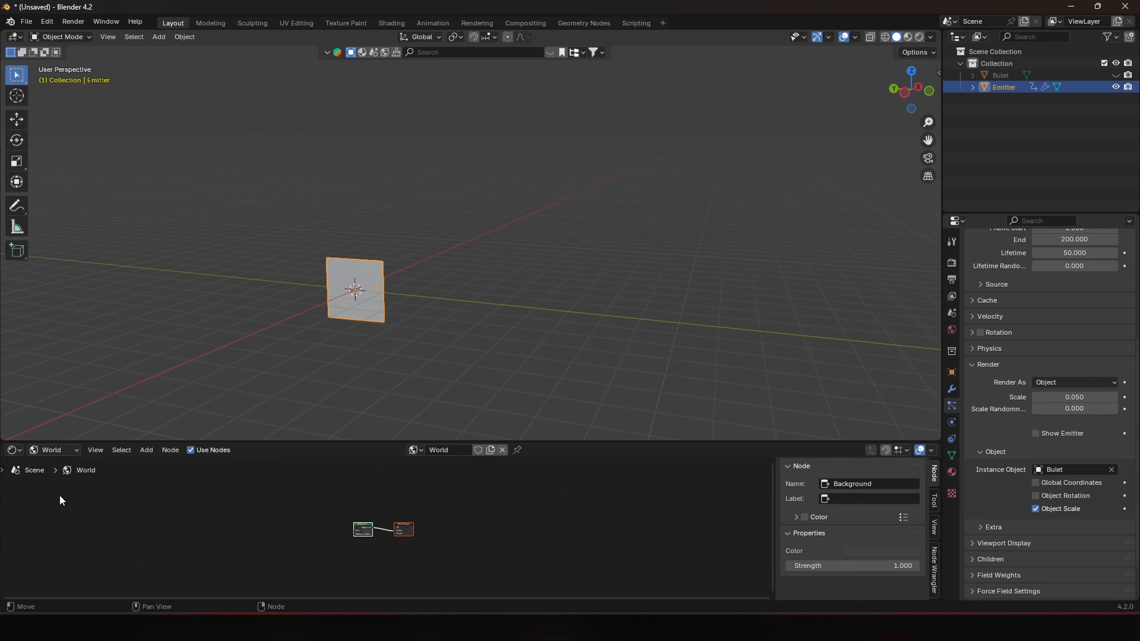
{"action": "scroll", "coordinate": [377, 515], "scroll_direction": "up", "scroll_amount": 6}
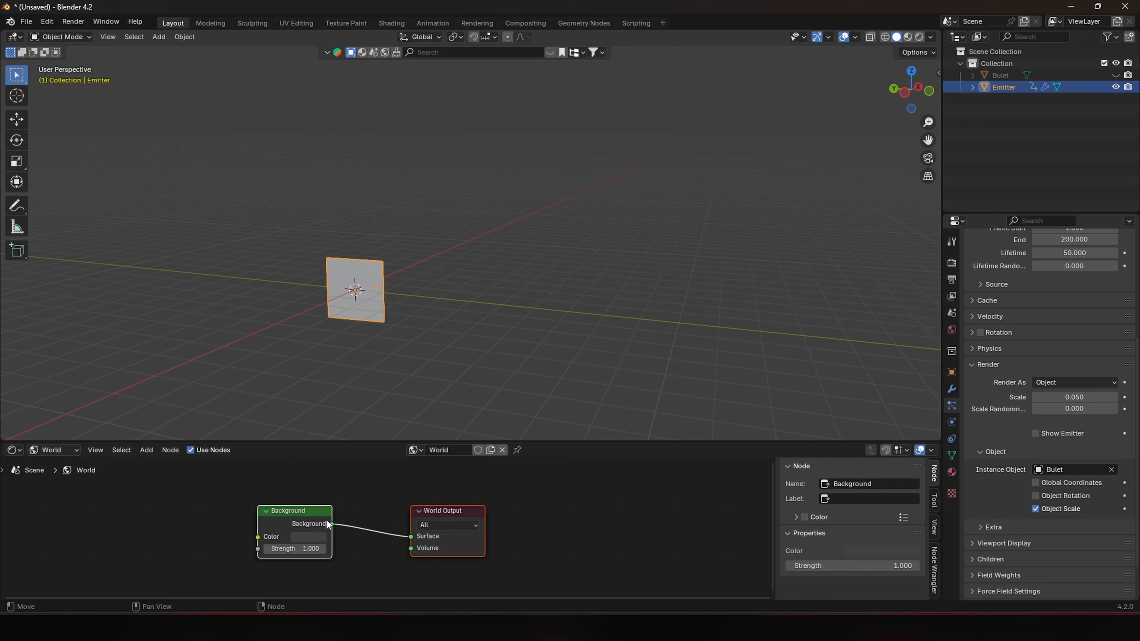
{"action": "middle_click_drag", "start_coordinate": [329, 524], "coordinate": [395, 508]}
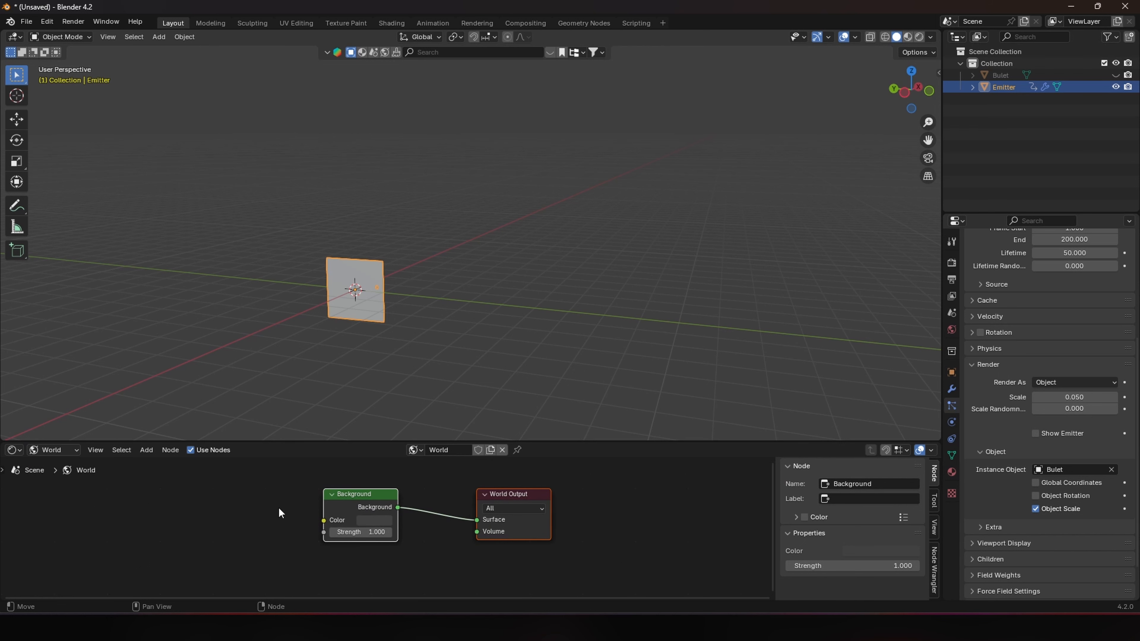
{"action": "left_click", "coordinate": [374, 520]}
{"action": "left_click_drag", "start_coordinate": [462, 430], "coordinate": [463, 445]}
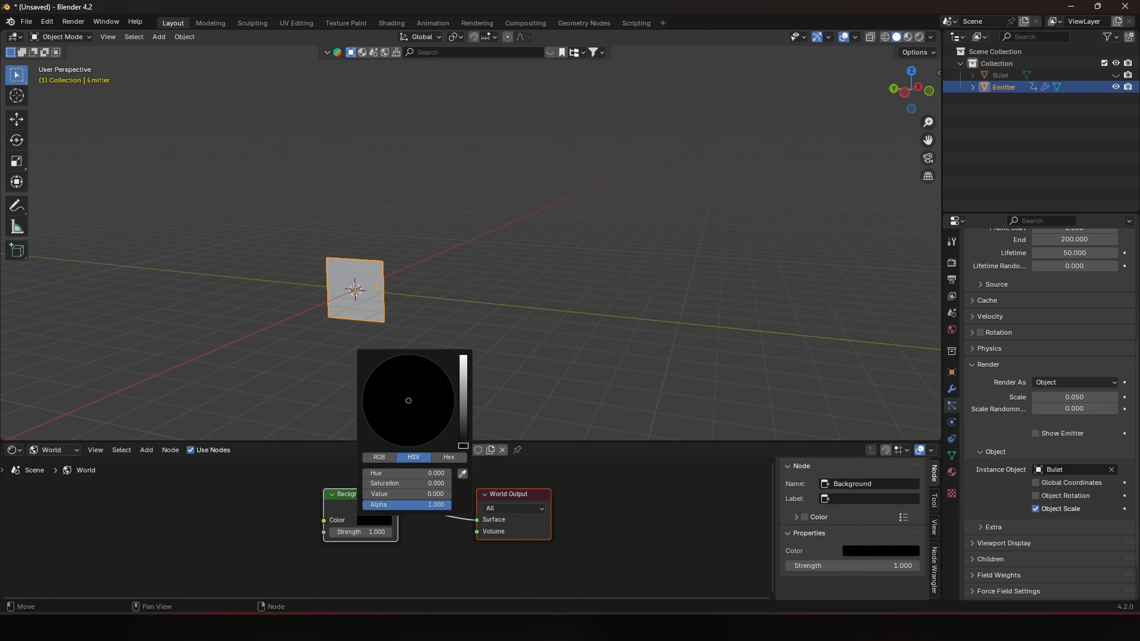
{"action": "left_click", "coordinate": [919, 37]}
{"action": "mouse_move", "coordinate": [496, 247]}
{"action": "middle_mouse_down"}
{"action": "mouse_move", "coordinate": [563, 217]}
{"action": "mouse_move", "coordinate": [492, 253]}
{"action": "middle_mouse_up"}
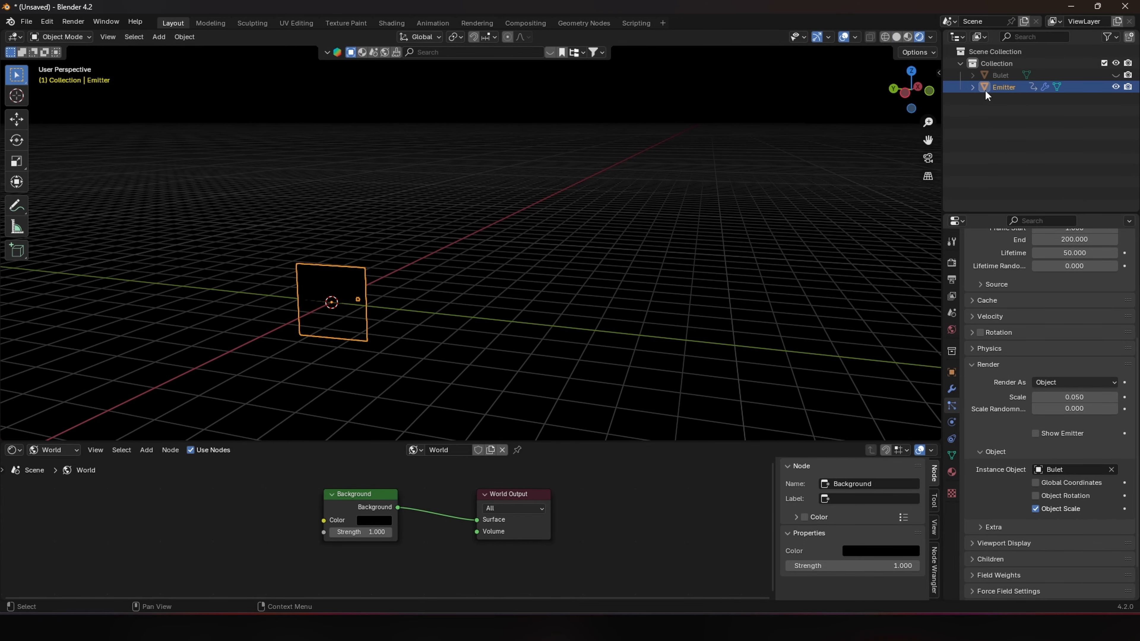
Step: Unhide the Bulet sphere in the viewport and create a new material for it
{"action": "left_click", "coordinate": [1002, 77]}
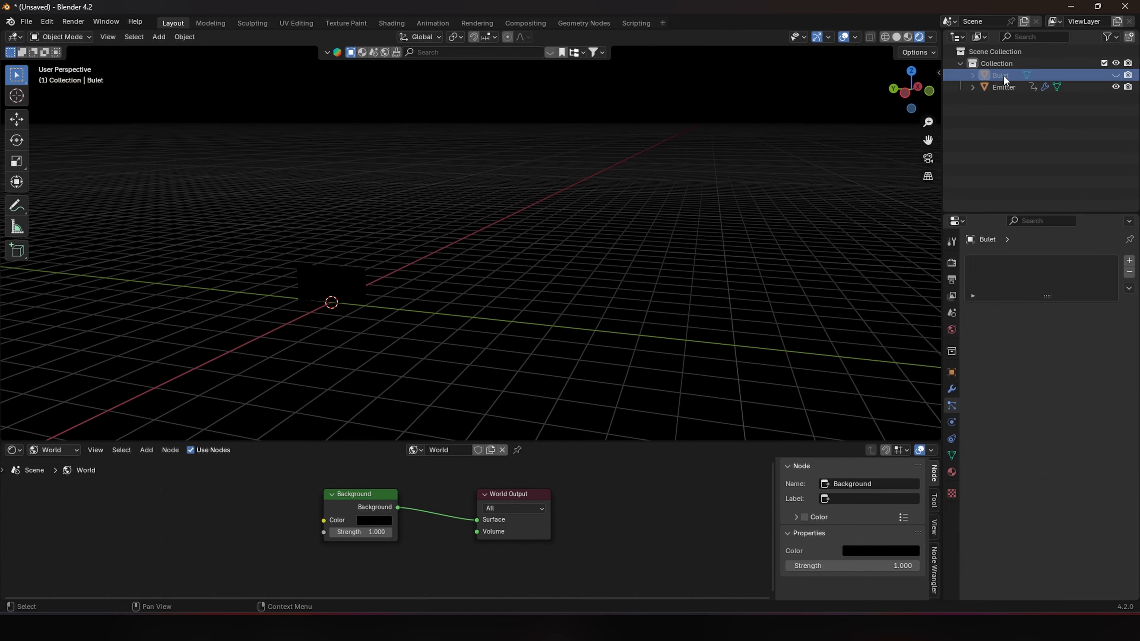
{"action": "left_click", "coordinate": [1115, 76]}
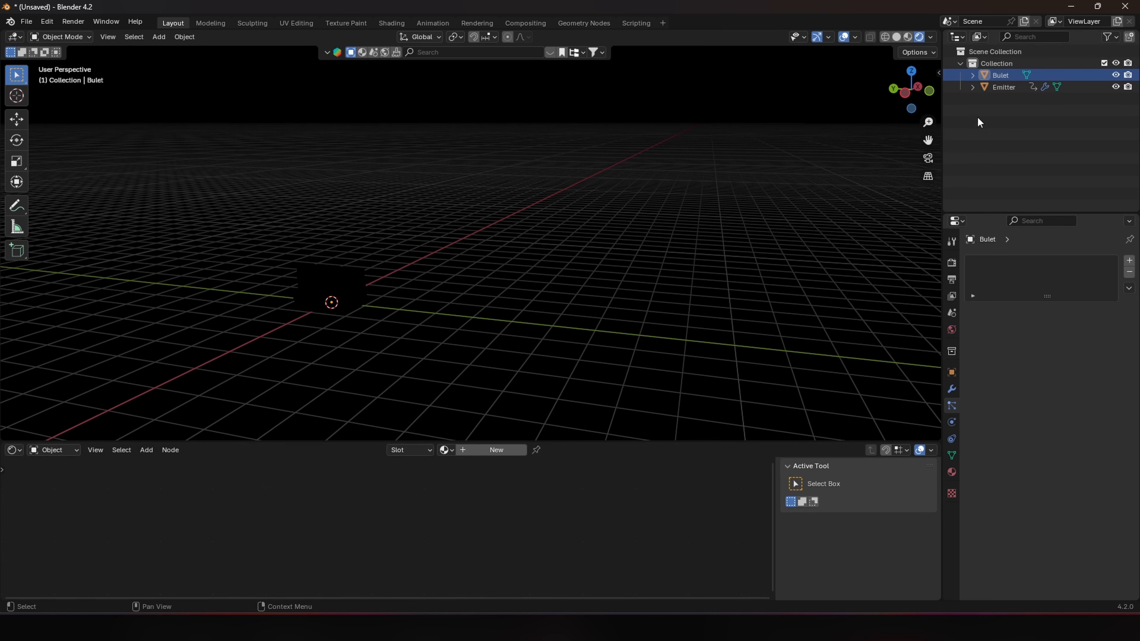
{"action": "left_click", "coordinate": [995, 77]}
{"action": "left_click", "coordinate": [495, 450]}
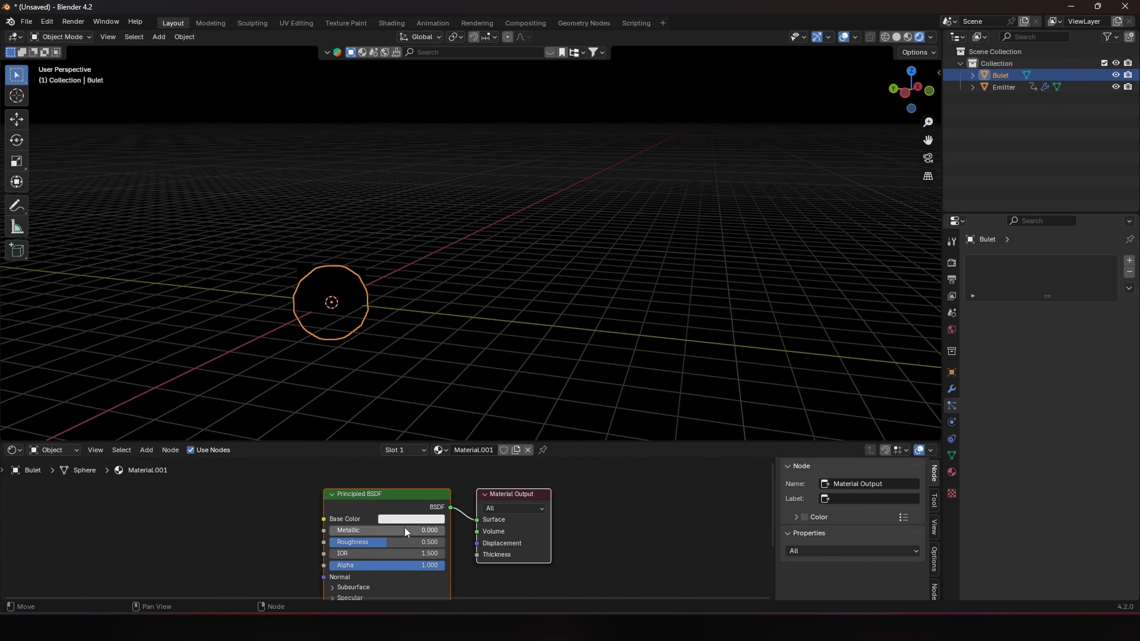
Step: Set the emission strength of the Bulet material's Principled BSDF to 5
{"action": "scroll", "coordinate": [293, 581], "scroll_direction": "down", "scroll_amount": 3, "text": "shift"}
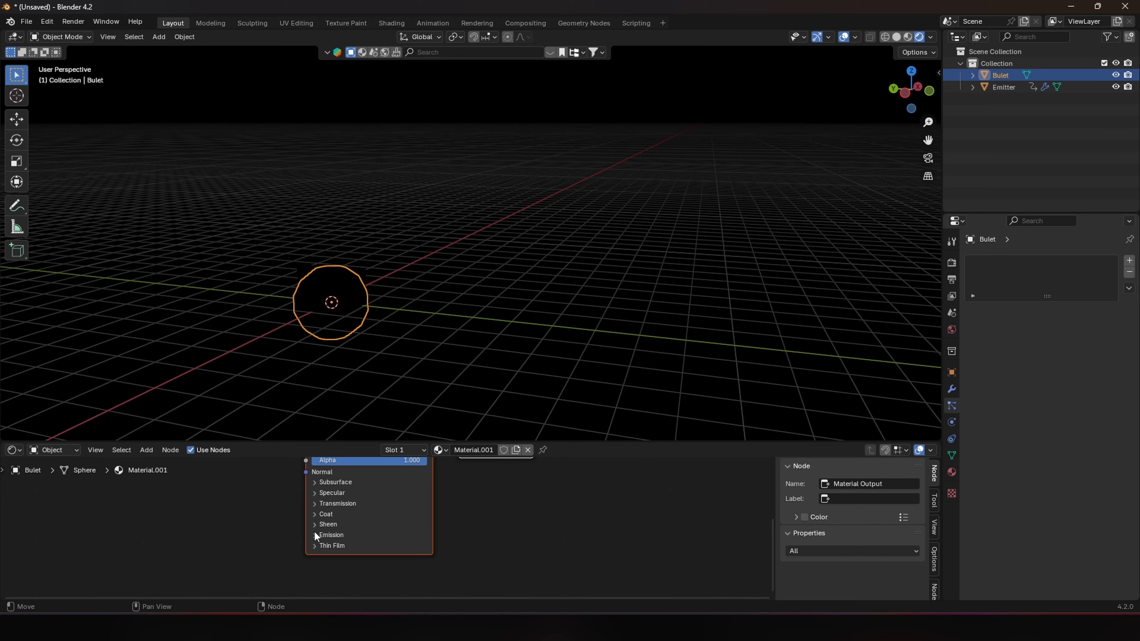
{"action": "left_click", "coordinate": [314, 534]}
{"action": "left_click_drag", "start_coordinate": [397, 559], "coordinate": [467, 559]}
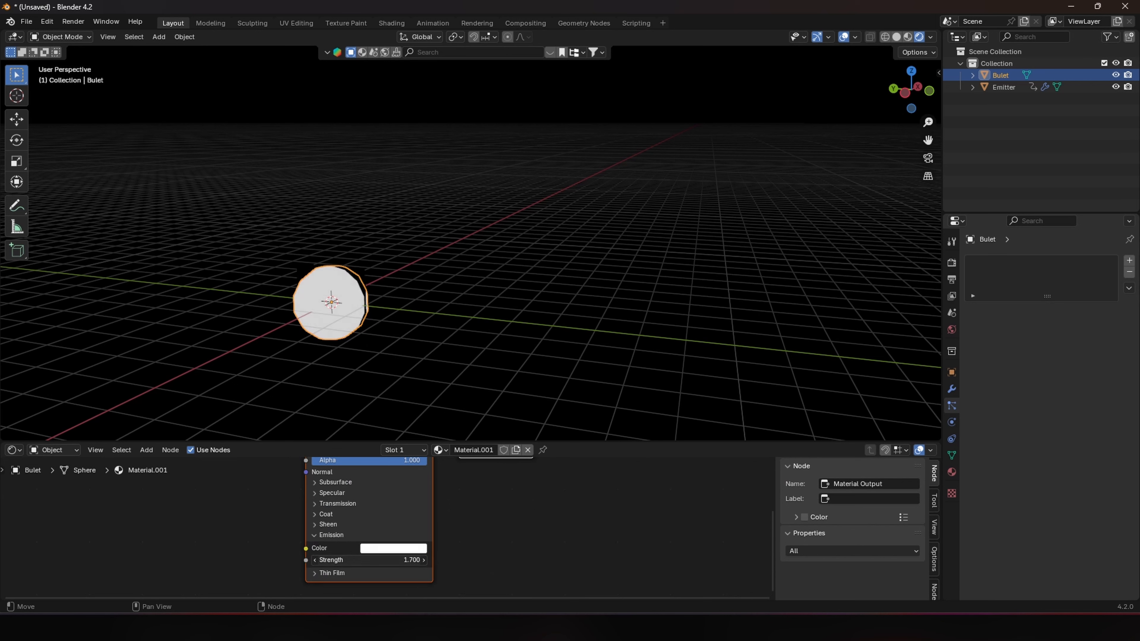
{"action": "left_click", "coordinate": [396, 560]}
{"action": "type", "text": "5"}
{"action": "key", "text": "Return"}
{"action": "left_click", "coordinate": [465, 554]}
{"action": "middle_click_drag", "start_coordinate": [366, 287], "coordinate": [576, 317]}
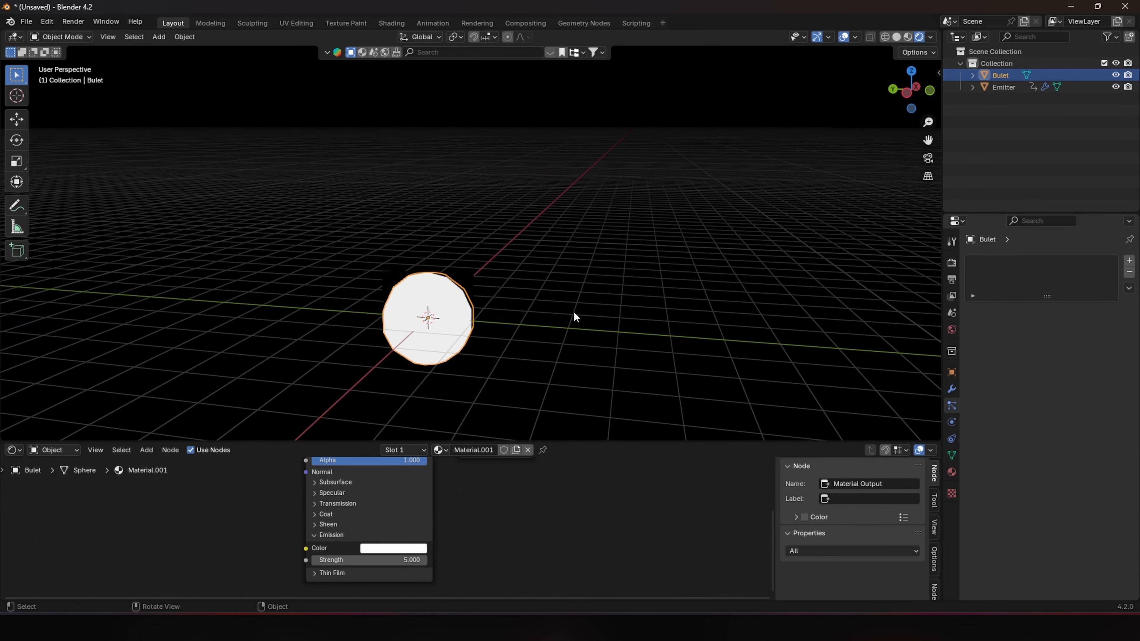
Step: Switch the node area to the Compositor and enable Use Nodes for the scene
{"action": "left_click", "coordinate": [952, 262]}
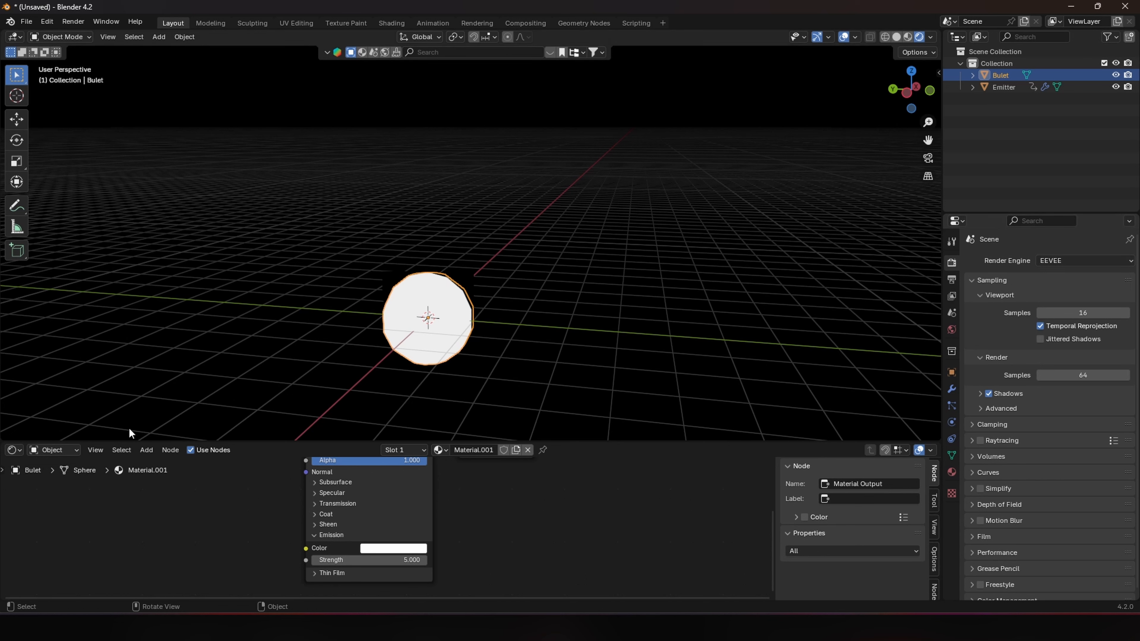
{"action": "left_click", "coordinate": [13, 450]}
{"action": "left_click", "coordinate": [47, 522]}
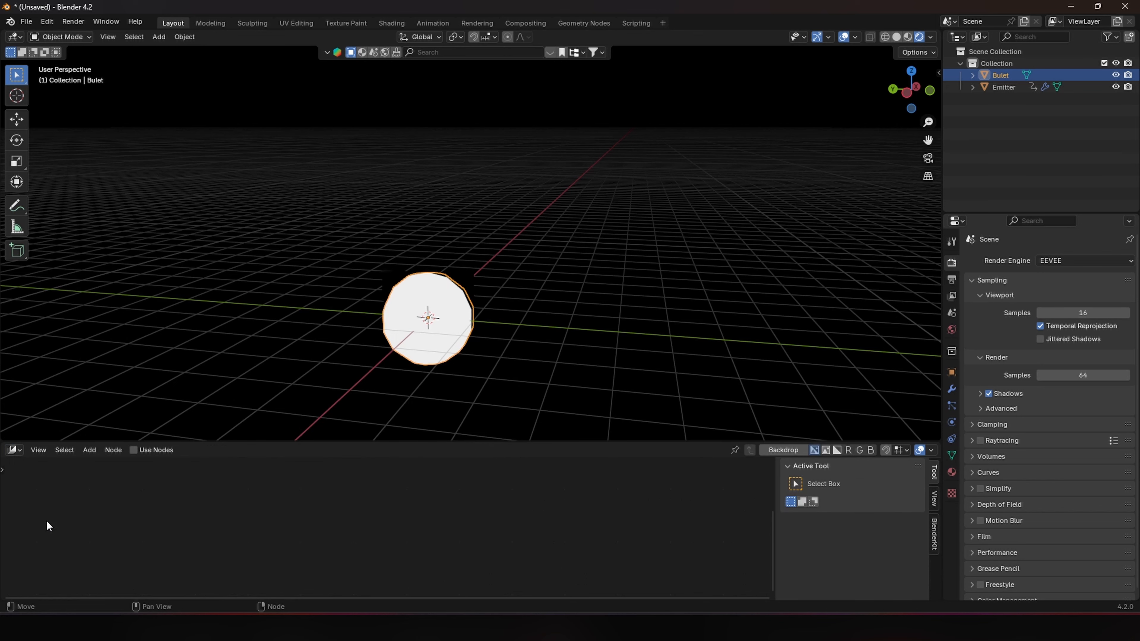
{"action": "left_click", "coordinate": [134, 450]}
{"action": "key", "text": "Home"}
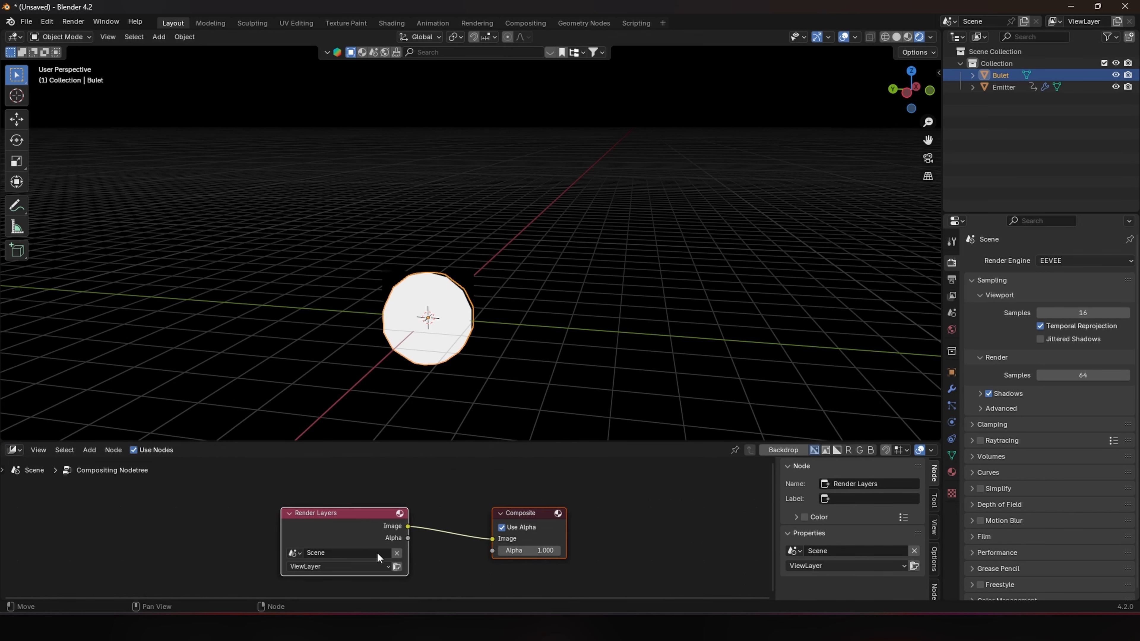
Step: Insert a Glare node between the Render Layers and Composite nodes
{"action": "left_click", "coordinate": [379, 507]}
{"action": "key", "text": "shift+a"}
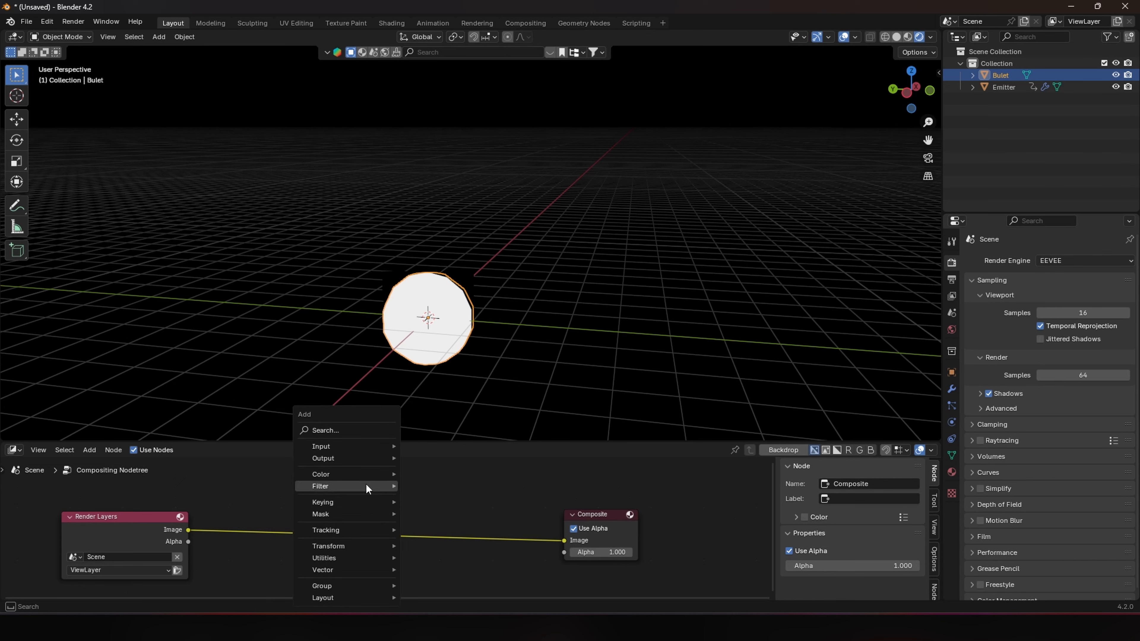
{"action": "type", "text": "glare"}
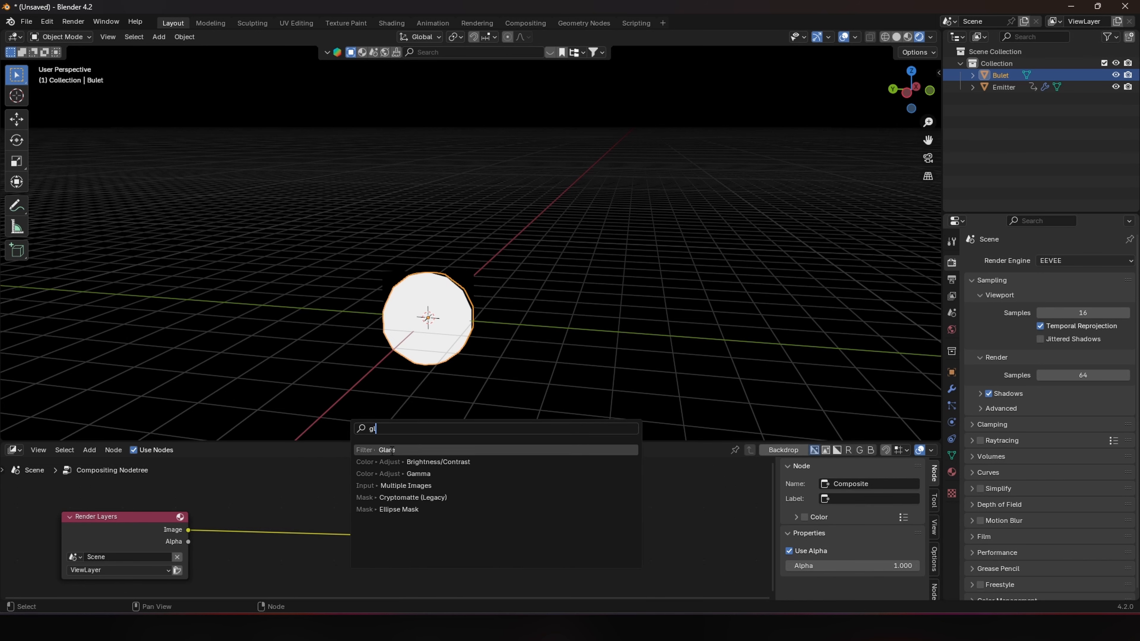
{"action": "key", "text": "Return"}
{"action": "left_click", "coordinate": [337, 489]}
{"action": "middle_click_drag", "start_coordinate": [303, 493], "coordinate": [297, 454]}
Step: Set the viewport's compositor preview to Always
{"action": "middle_click_drag", "start_coordinate": [414, 438], "coordinate": [425, 297]}
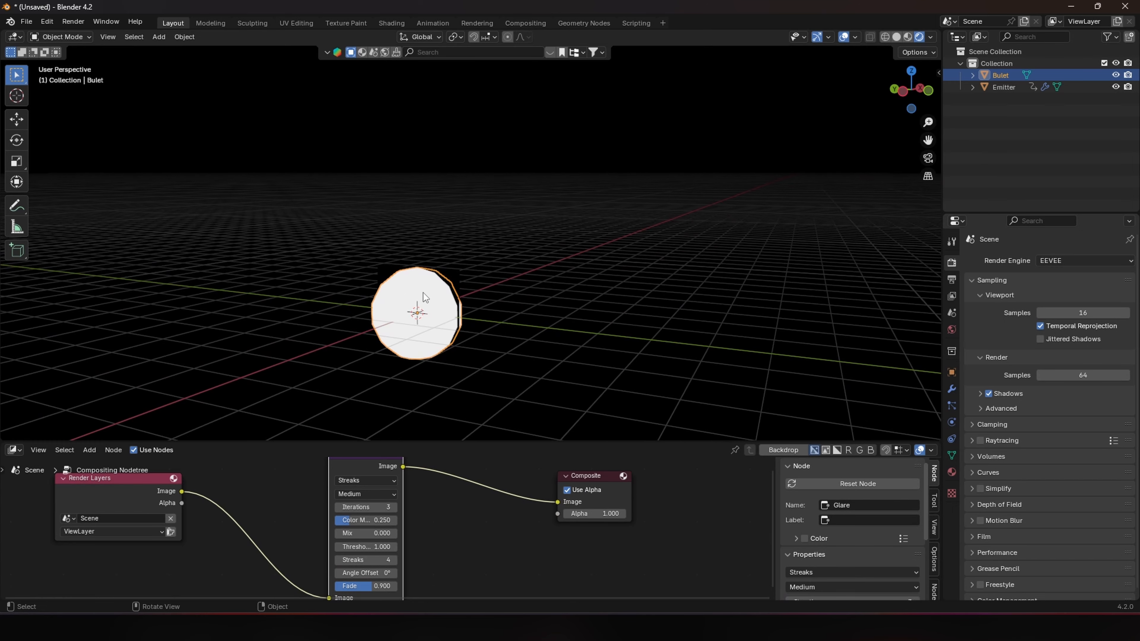
{"action": "left_click", "coordinate": [932, 38]}
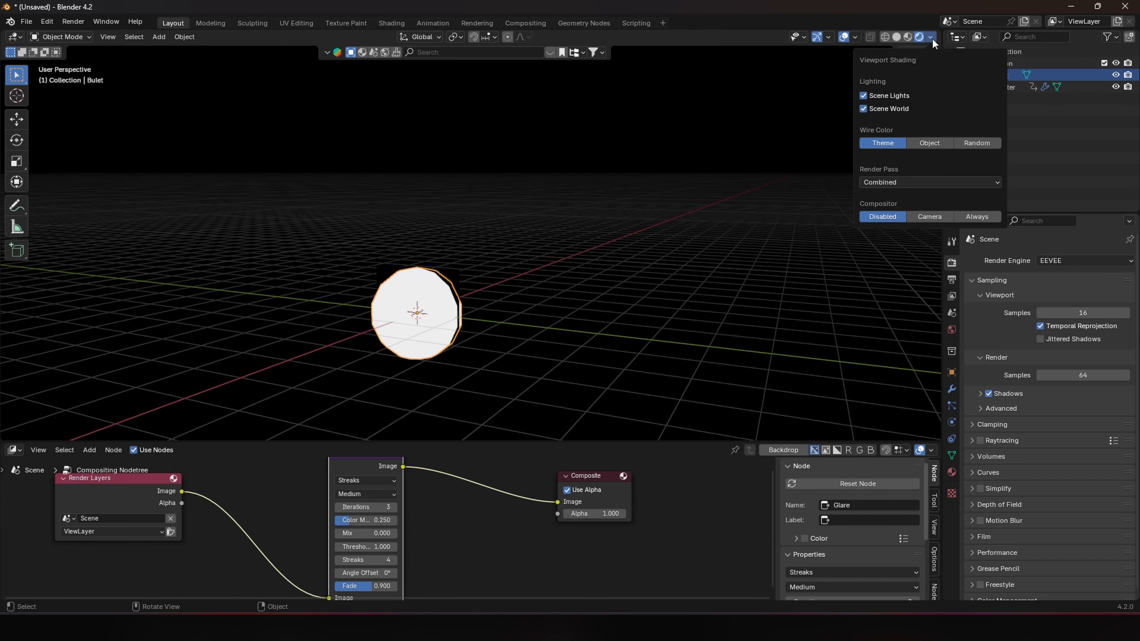
{"action": "left_click", "coordinate": [967, 216]}
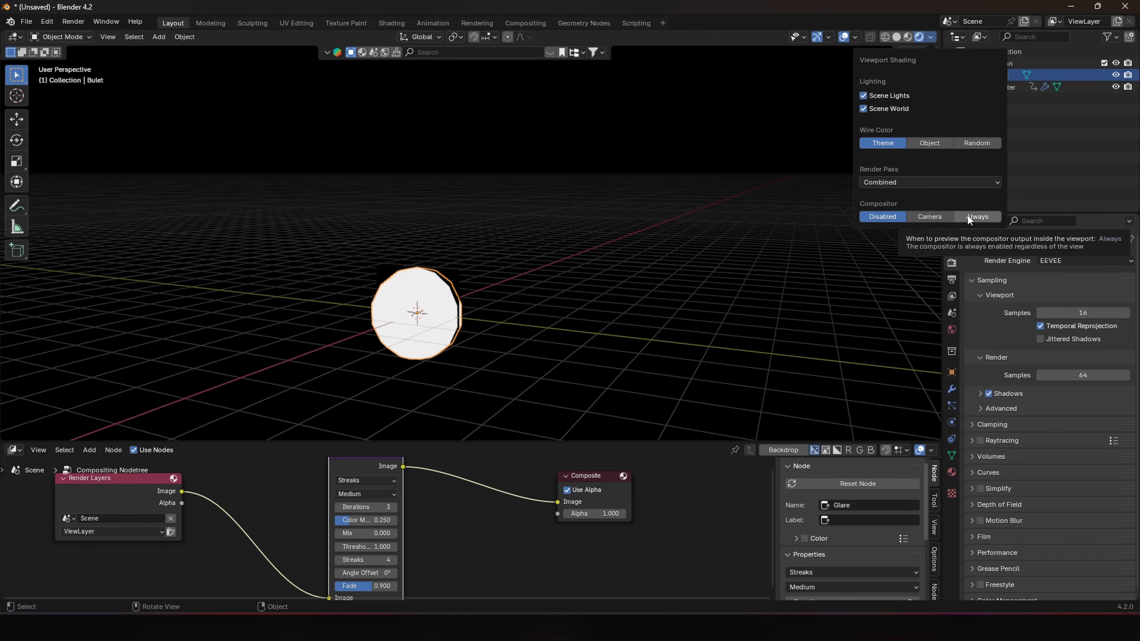
{"action": "mouse_move", "coordinate": [786, 260]}
{"action": "middle_mouse_down"}
{"action": "mouse_move", "coordinate": [654, 282]}
{"action": "mouse_move", "coordinate": [674, 321]}
{"action": "mouse_move", "coordinate": [610, 262]}
{"action": "mouse_move", "coordinate": [604, 302]}
{"action": "mouse_move", "coordinate": [475, 387]}
{"action": "middle_mouse_up"}
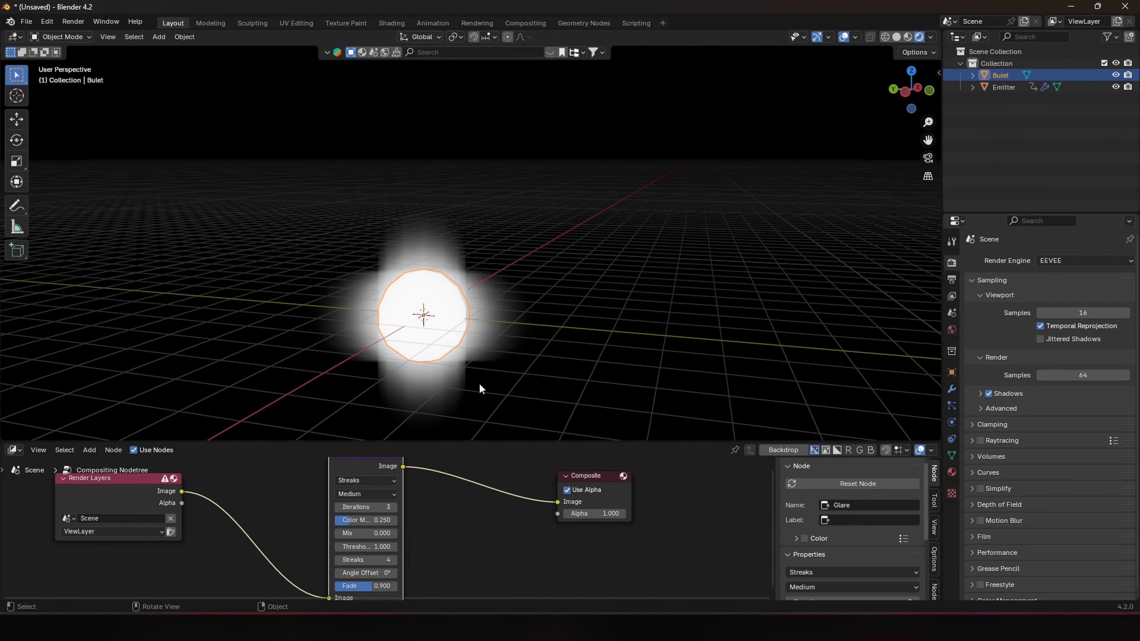
Step: Change the Glare node's type to Bloom and inspect the sphere's glow in the viewport
{"action": "left_click", "coordinate": [375, 480]}
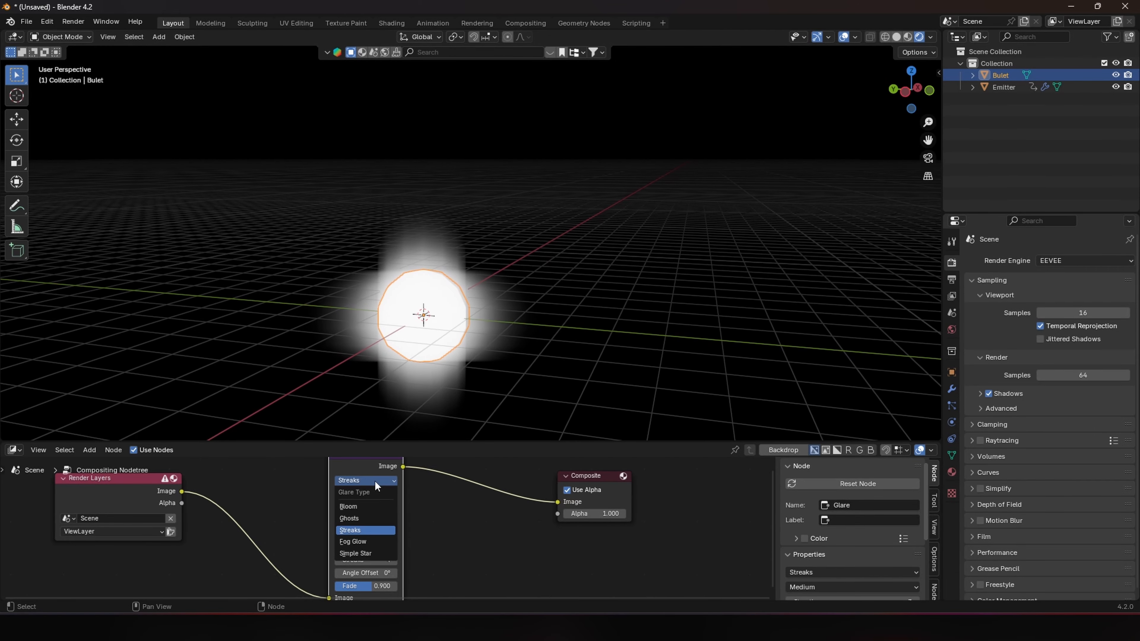
{"action": "left_click", "coordinate": [359, 506]}
{"action": "middle_click_drag", "start_coordinate": [449, 382], "coordinate": [440, 340]}
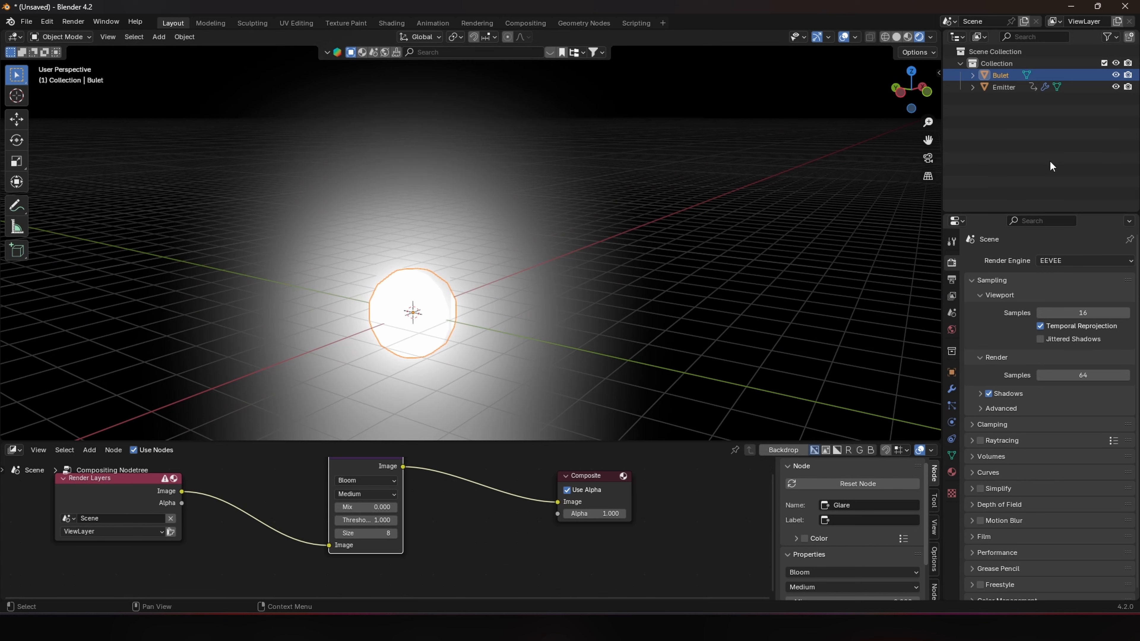
Step: Hide the Bulet sphere in both viewport and renders, and play the particle animation in a separate Timeline area
{"action": "left_click", "coordinate": [1128, 75]}
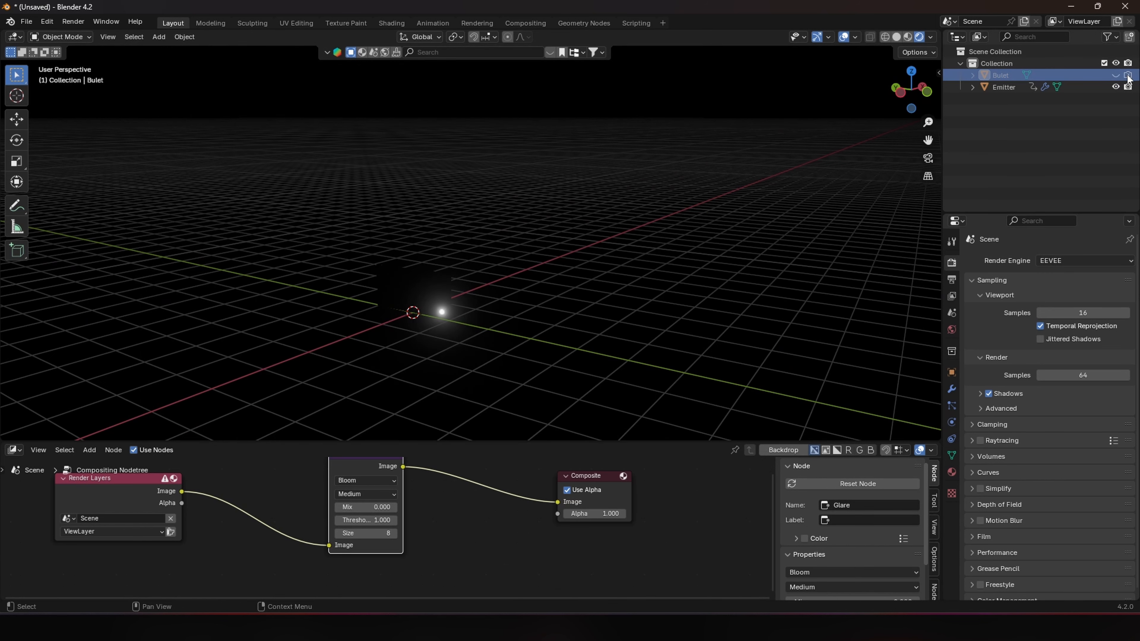
{"action": "middle_click_drag", "start_coordinate": [520, 275], "coordinate": [557, 266]}
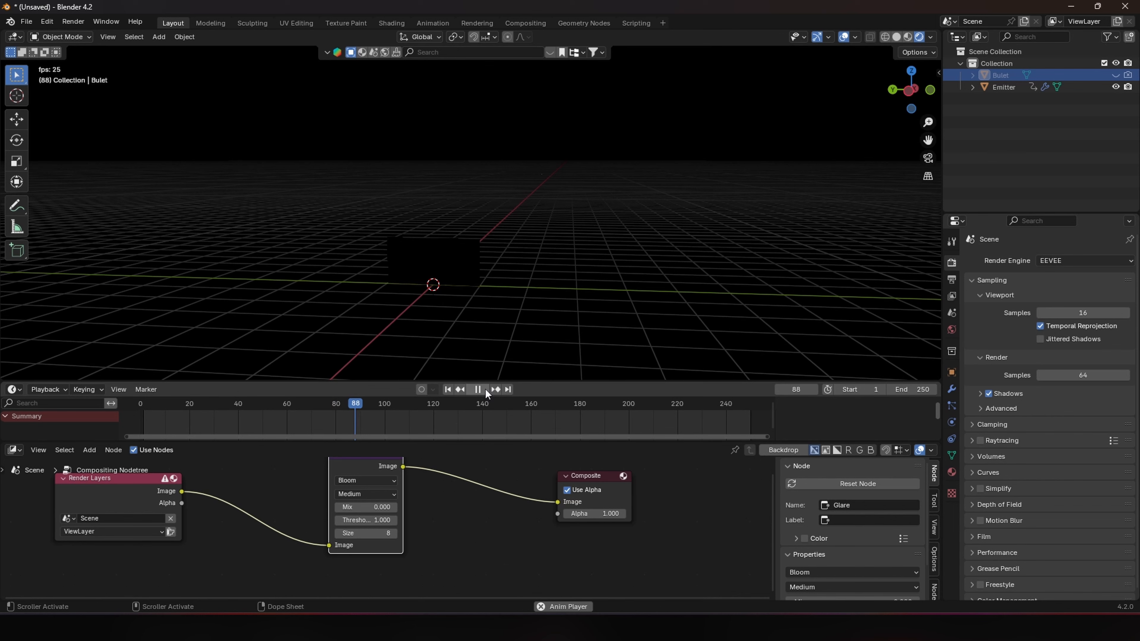
{"action": "left_click", "coordinate": [484, 389]}
{"action": "middle_click_drag", "start_coordinate": [489, 281], "coordinate": [475, 286]}
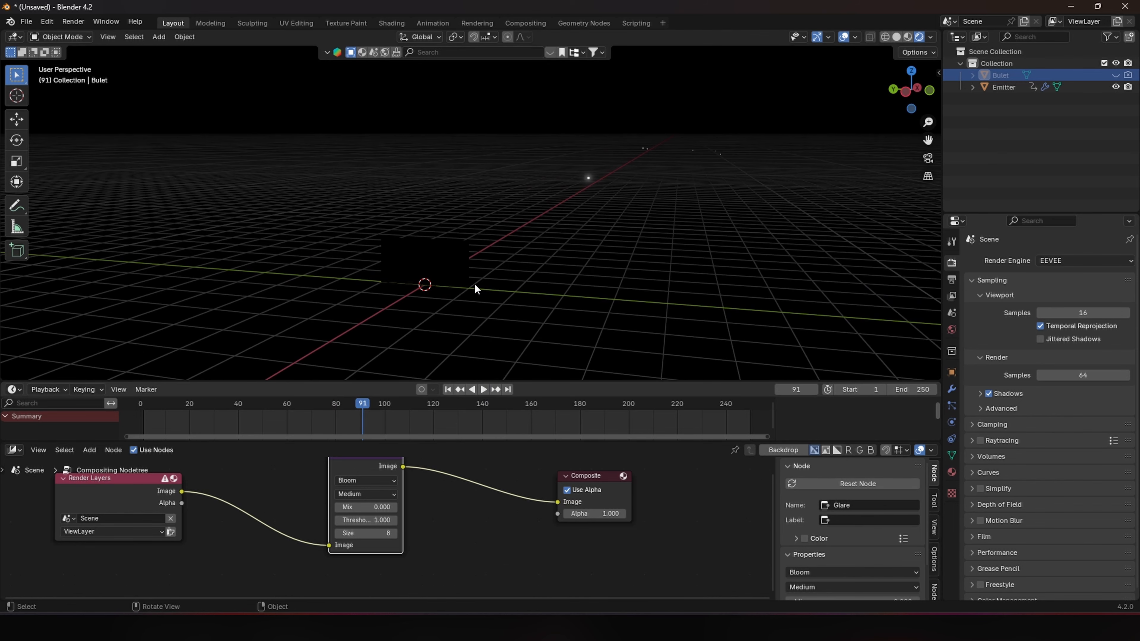
Step: Set the bullet material's emission color to orange, with hue about 0.04 and saturation about 0.96, in the Shader Editor
{"action": "left_click", "coordinate": [13, 450]}
{"action": "left_click", "coordinate": [51, 566]}
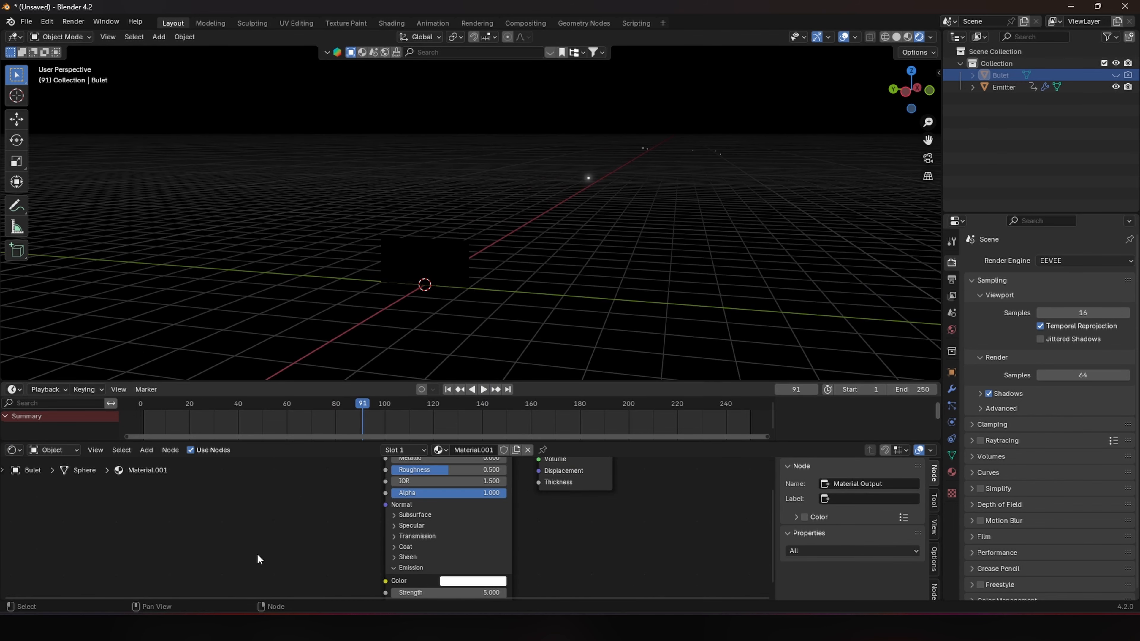
{"action": "left_click", "coordinate": [420, 555]}
{"action": "left_click_drag", "start_coordinate": [473, 458], "coordinate": [451, 468]}
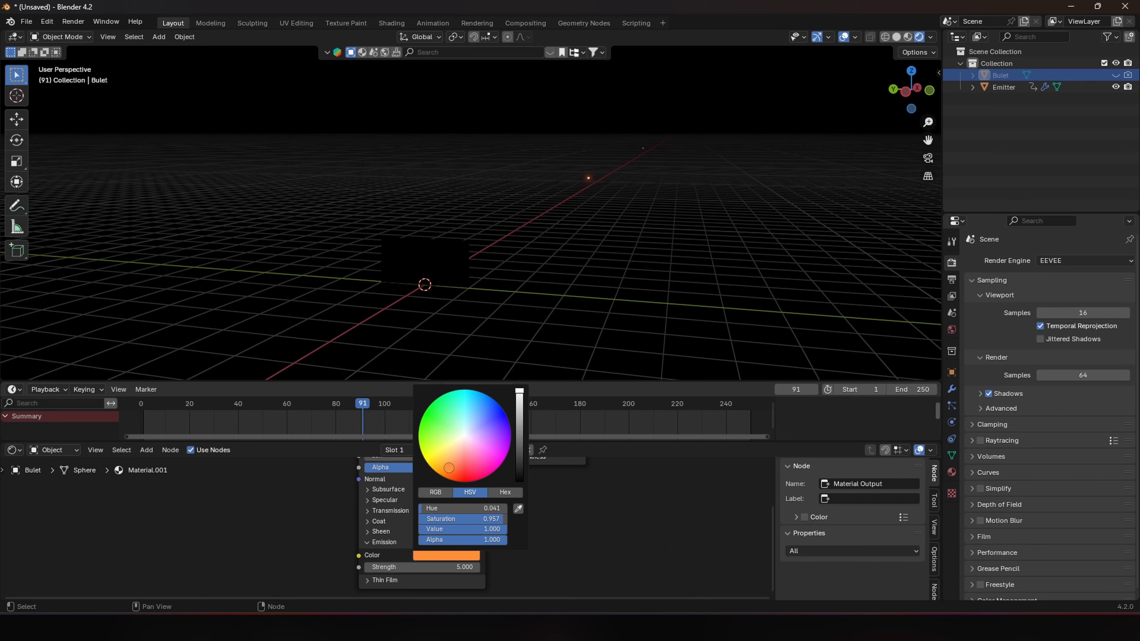
Step: Change the bullet material's base color to a matching orange
{"action": "middle_click_drag", "start_coordinate": [273, 505], "coordinate": [250, 551]}
{"action": "left_click", "coordinate": [418, 466]}
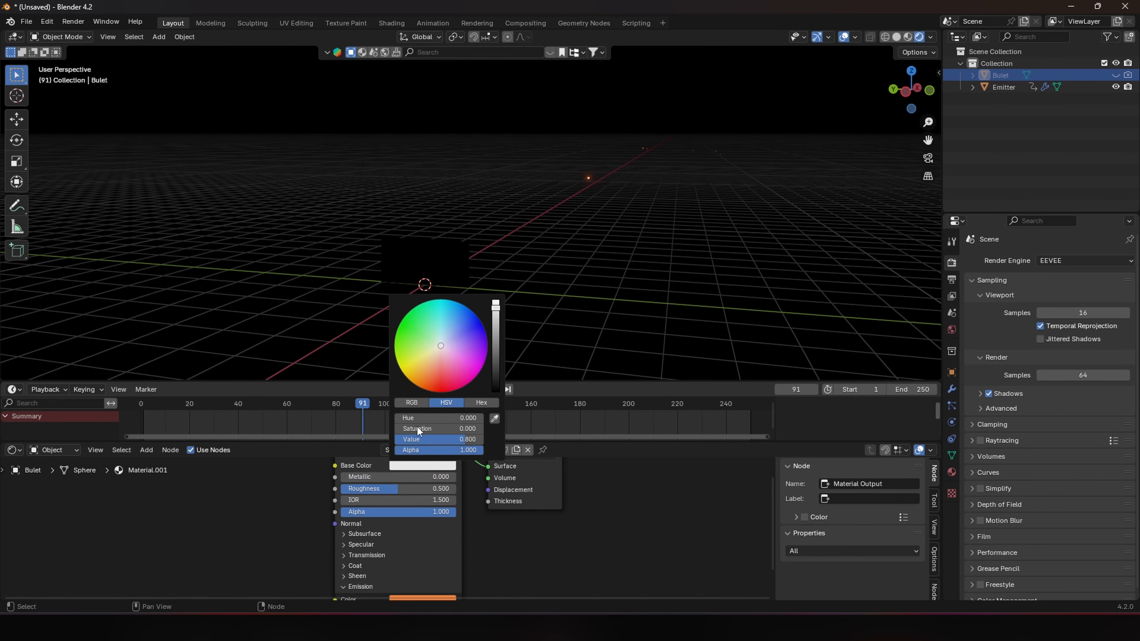
{"action": "left_click", "coordinate": [427, 379]}
{"action": "middle_click_drag", "start_coordinate": [195, 527], "coordinate": [172, 542]}
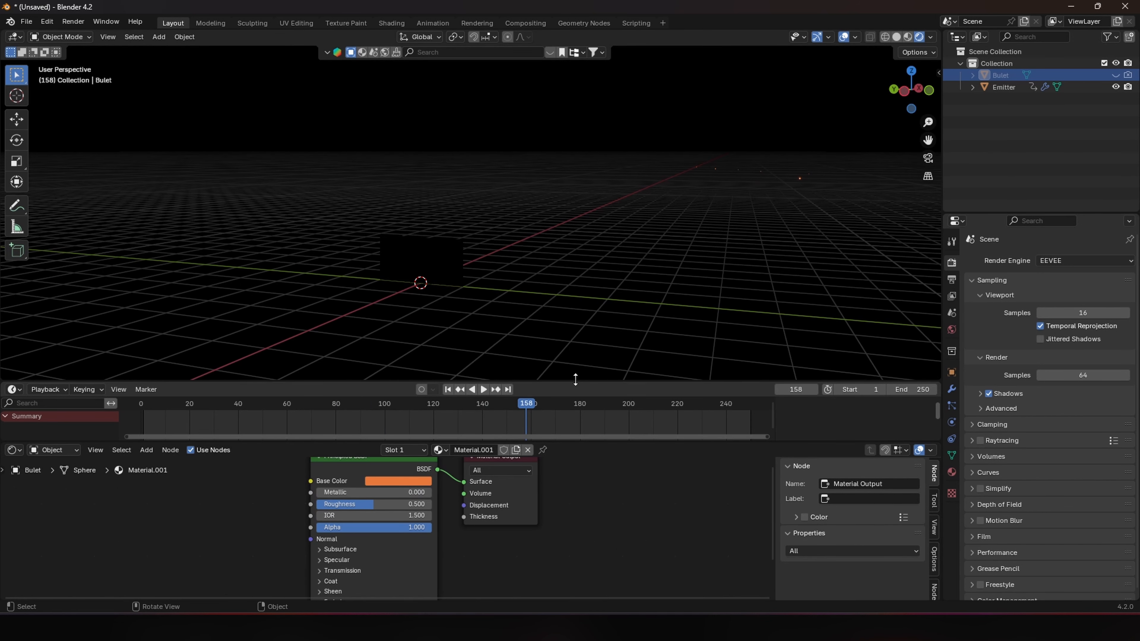
Step: Enable Motion Blur for the render and add a camera to the scene at frame 50
{"action": "left_click", "coordinate": [980, 519]}
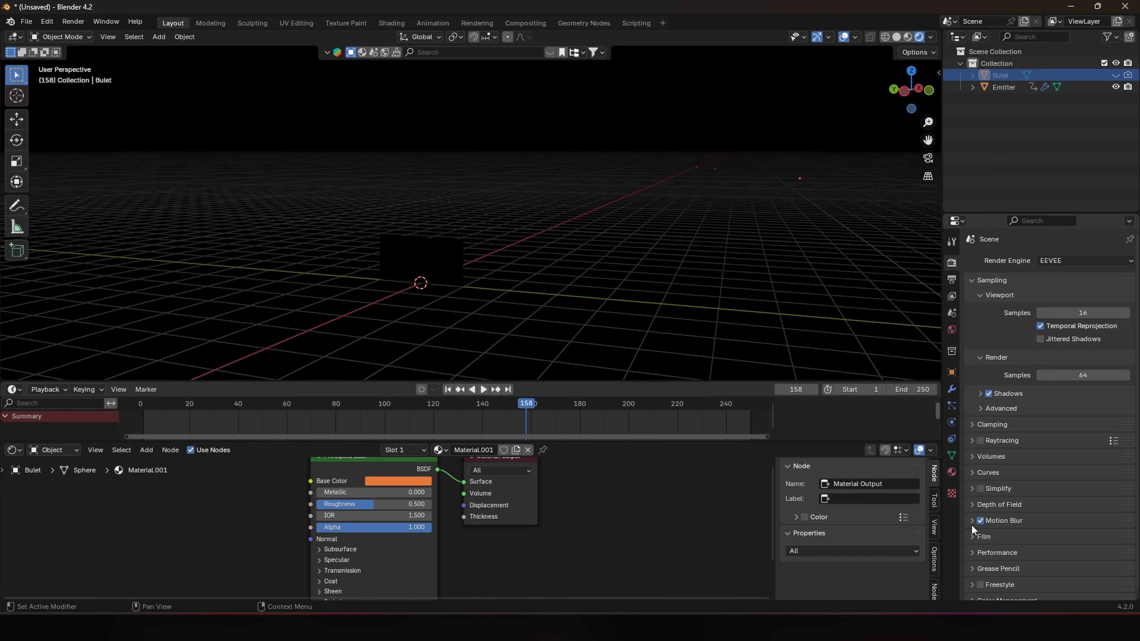
{"action": "left_click", "coordinate": [263, 401]}
{"action": "key", "text": "shift+a"}
{"action": "mouse_move", "coordinate": [424, 332]}
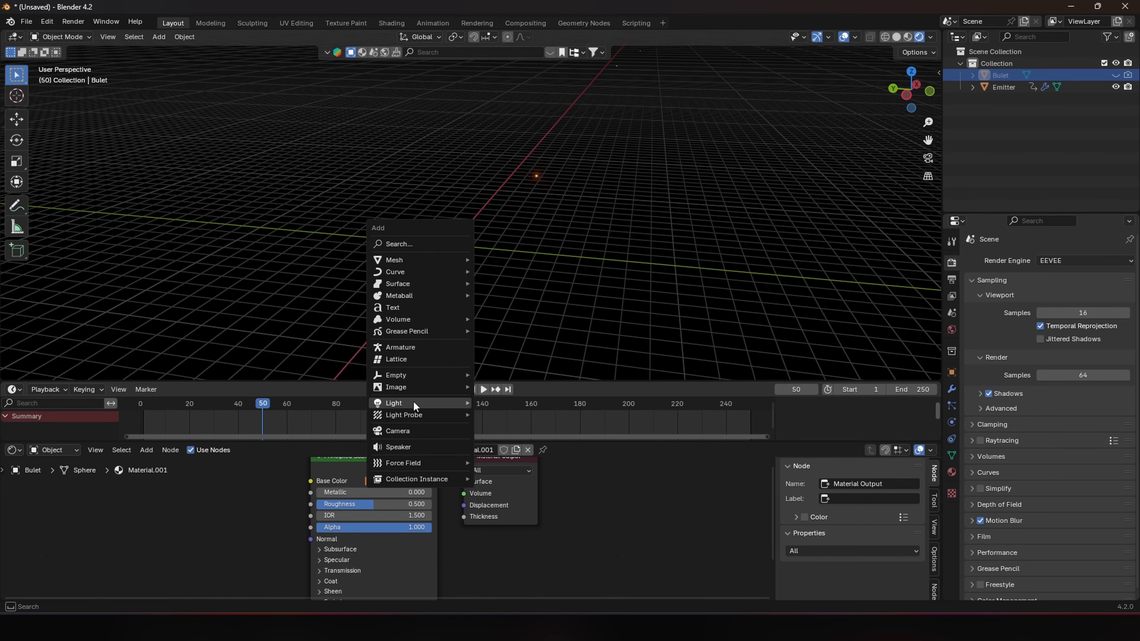
{"action": "left_click", "coordinate": [409, 429]}
Step: Move the camera in top view by about -10.97 m in X and -2.78 m in Y, behind and beside the emitter
{"action": "middle_click_drag", "start_coordinate": [452, 255], "coordinate": [613, 292]}
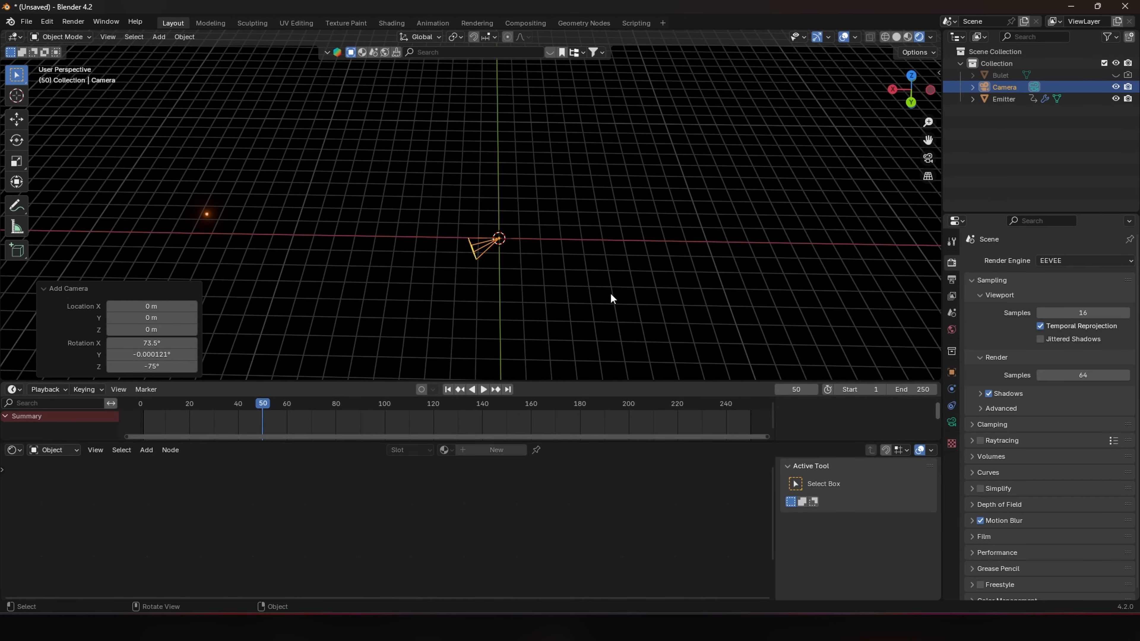
{"action": "key", "text": "KP_7"}
{"action": "scroll", "coordinate": [548, 274], "scroll_direction": "down", "scroll_amount": 2}
{"action": "key", "text": "g"}
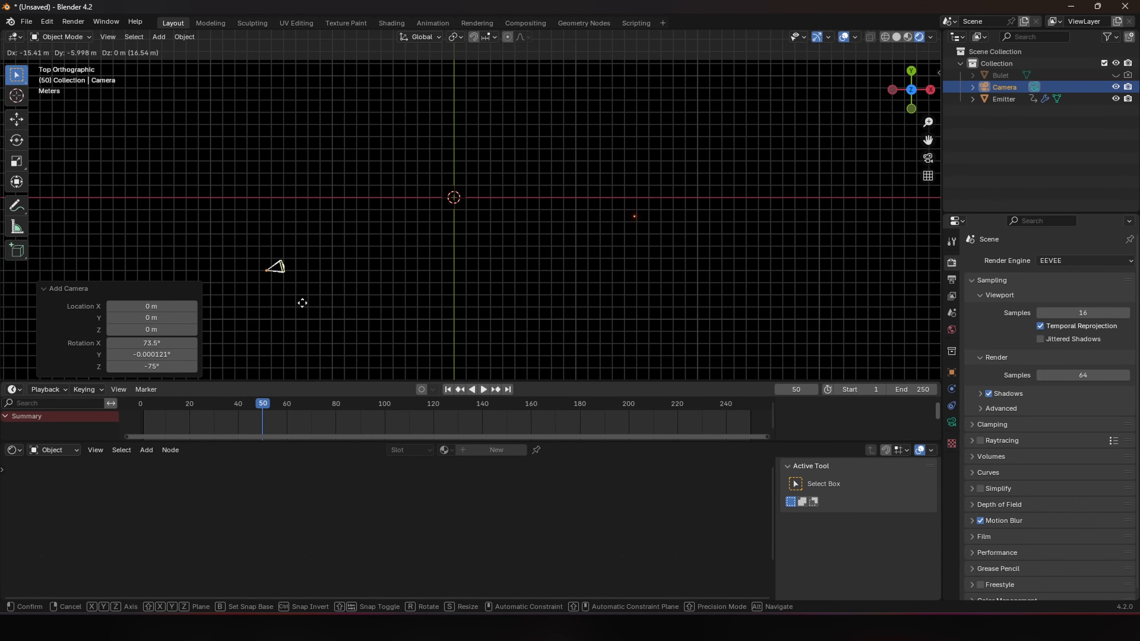
{"action": "left_click", "coordinate": [357, 264]}
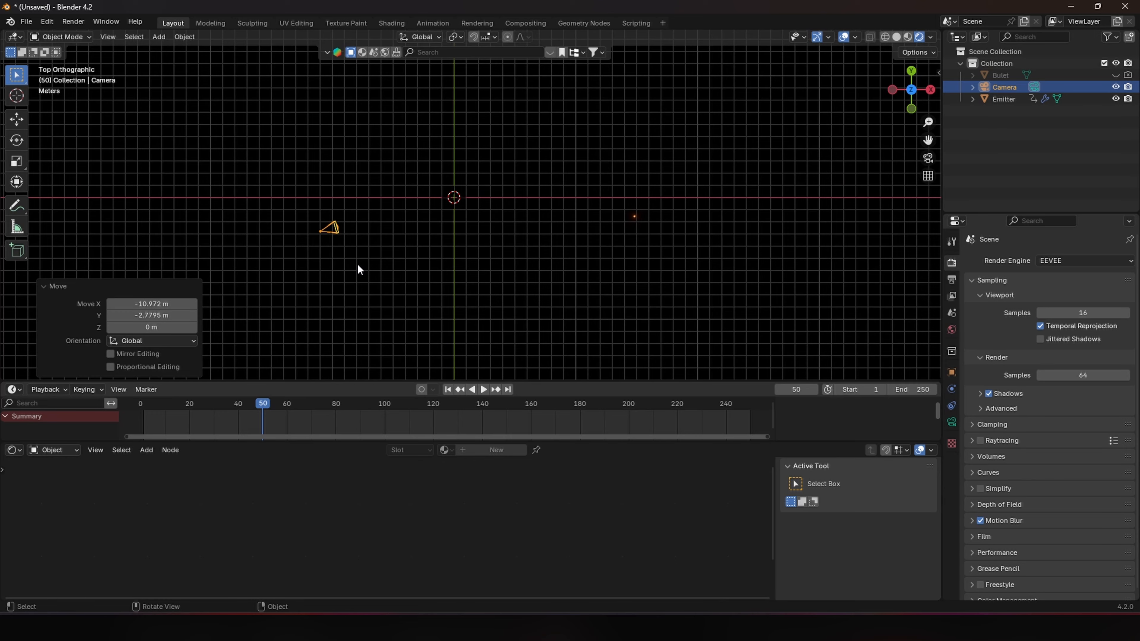
Step: Look through the camera, lock it to the view, and reframe it on the bullets' path
{"action": "key", "text": "KP_0"}
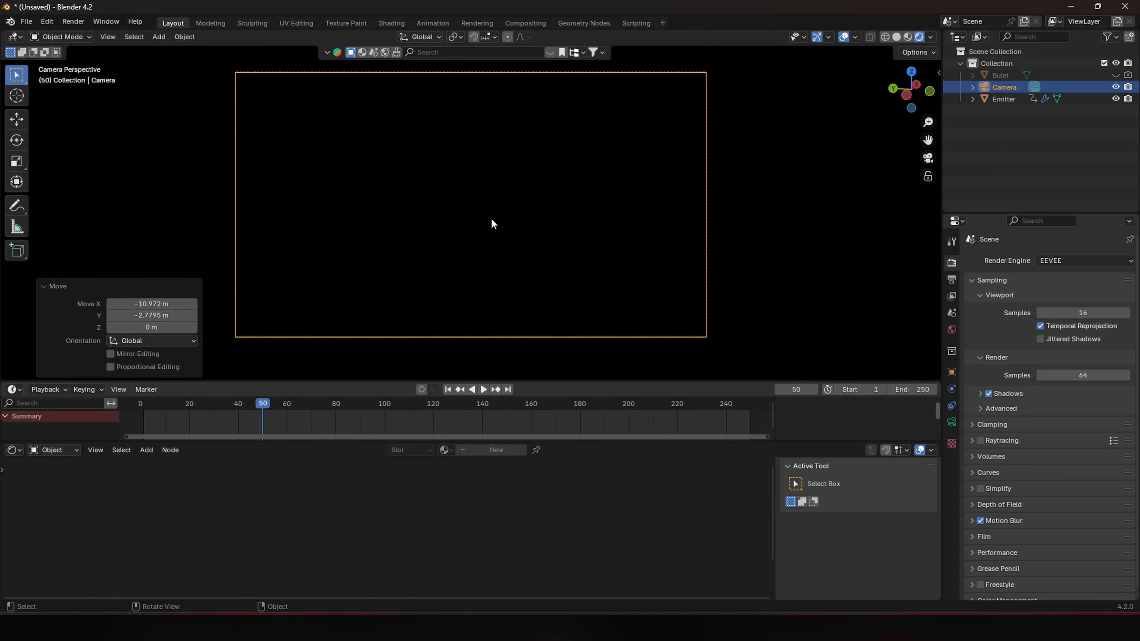
{"action": "key", "text": "n"}
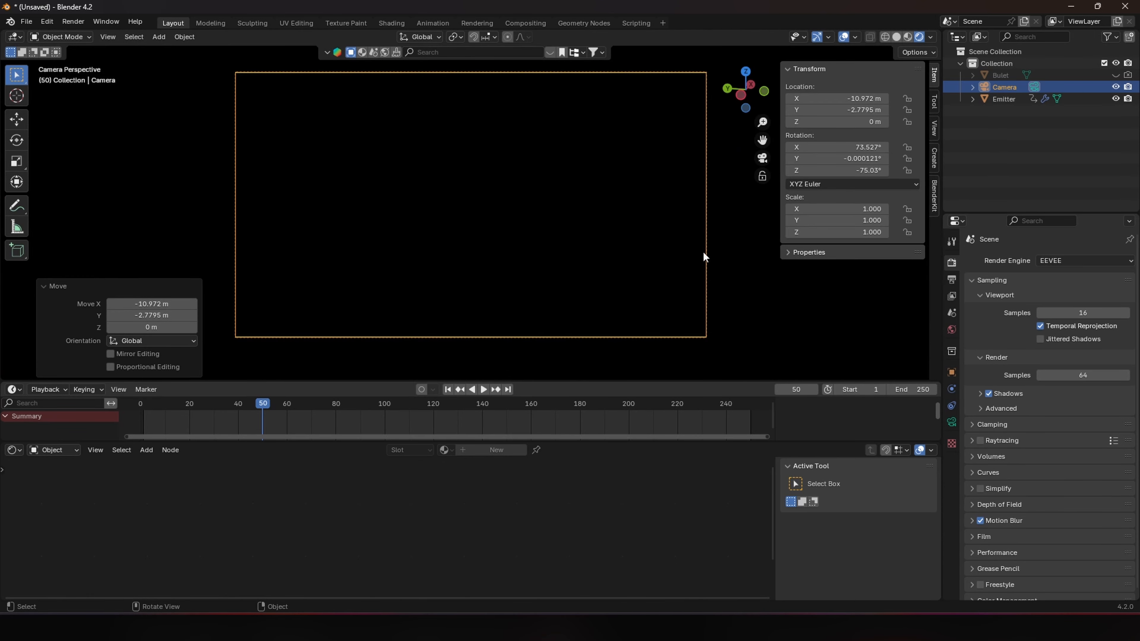
{"action": "left_click", "coordinate": [934, 128]}
{"action": "left_click", "coordinate": [845, 230]}
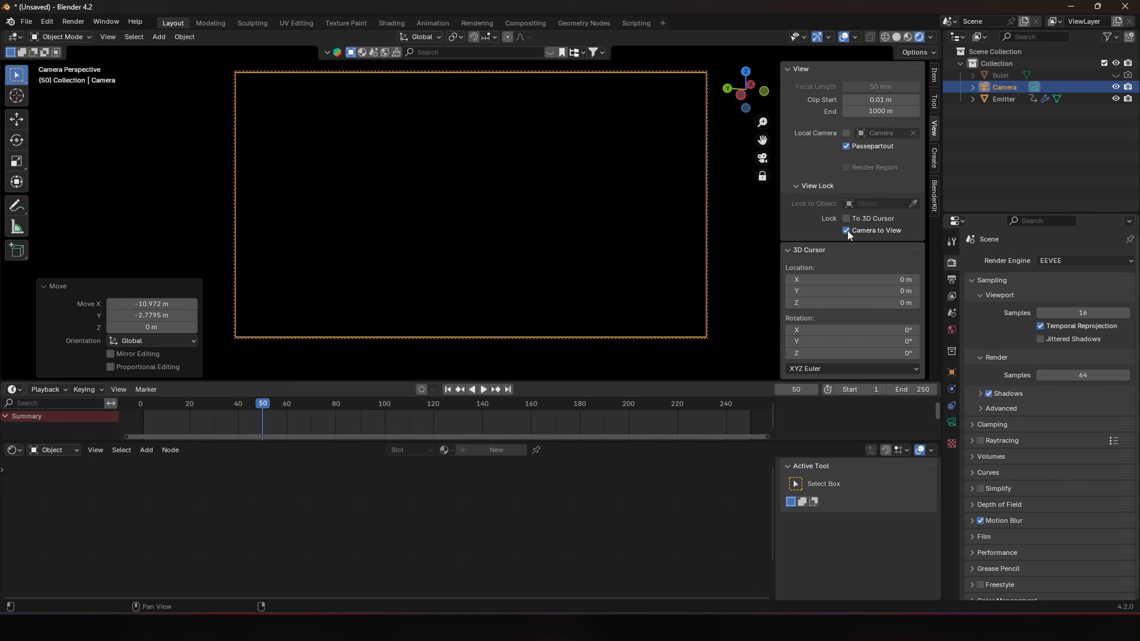
{"action": "middle_click_drag", "start_coordinate": [548, 194], "coordinate": [501, 302]}
Step: Render frame 28 as a still image, examine the bullets' motion blur and glow, and close the render window
{"action": "left_click", "coordinate": [73, 22]}
{"action": "left_click", "coordinate": [94, 46]}
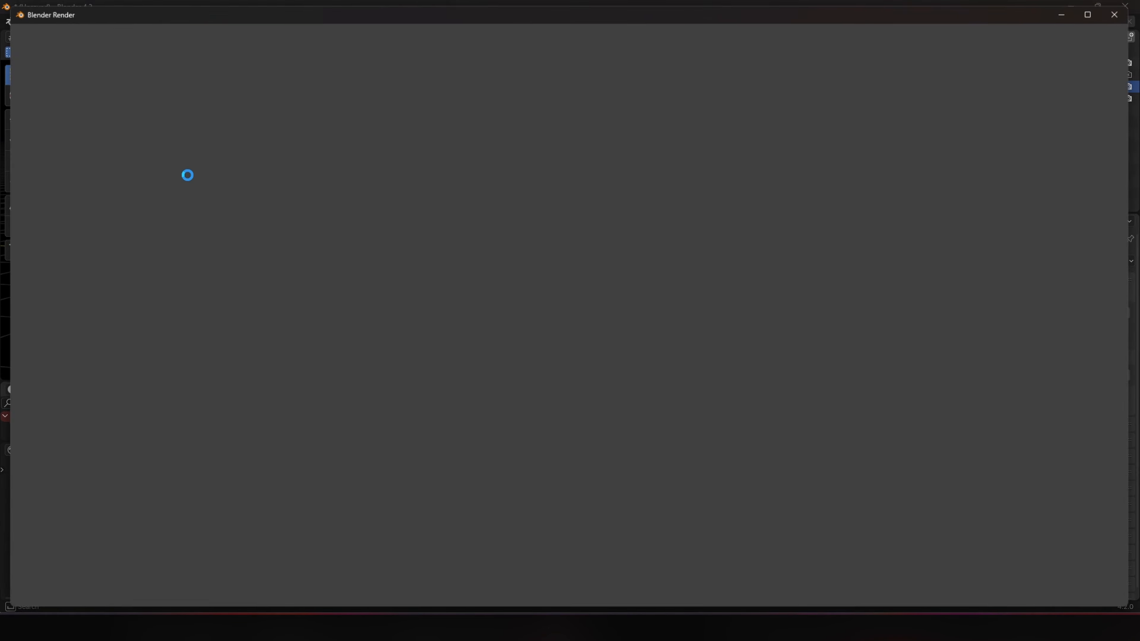
{"action": "scroll", "coordinate": [657, 266], "scroll_direction": "down", "scroll_amount": 4}
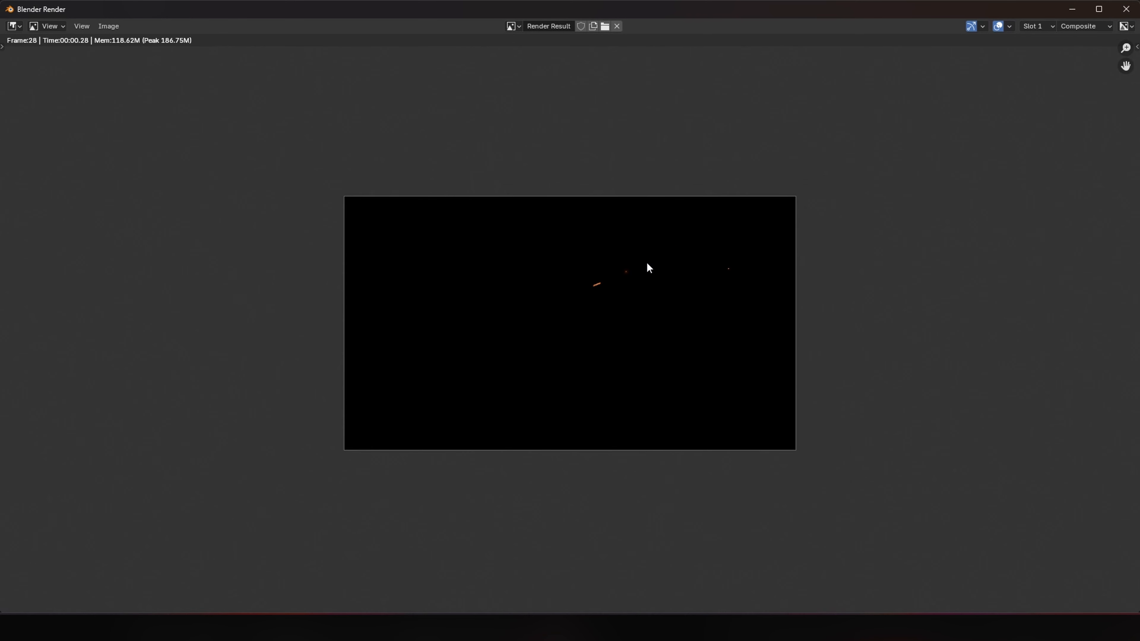
{"action": "scroll", "coordinate": [646, 261], "scroll_direction": "up", "scroll_amount": 4}
{"action": "scroll", "coordinate": [619, 271], "scroll_direction": "down", "scroll_amount": 3}
{"action": "left_click", "coordinate": [1126, 9]}
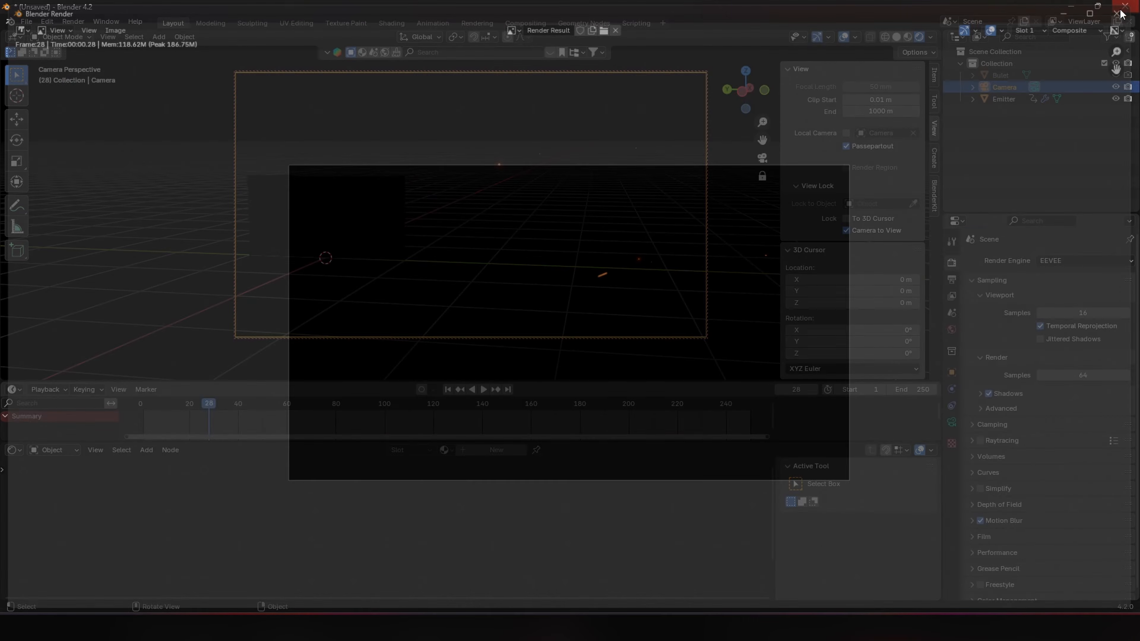
Step: Bring up the scene's output settings for the animation's file path and format
{"action": "left_click", "coordinate": [951, 279]}
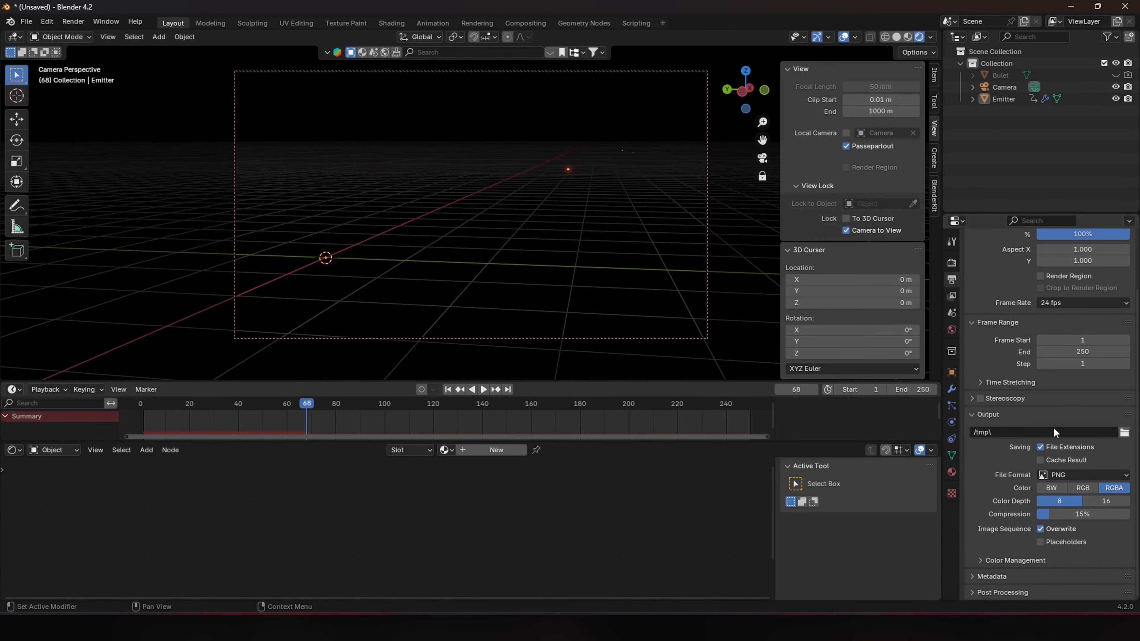